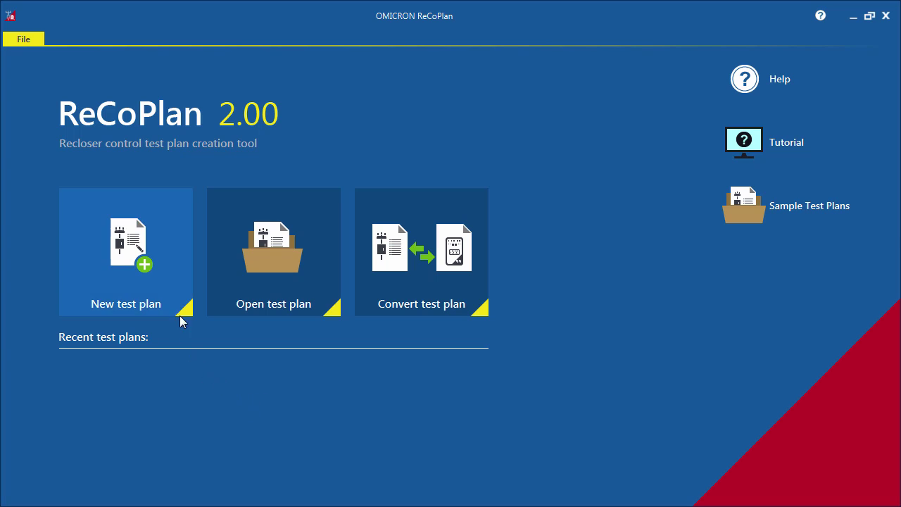
Create a new test plan of the ARCO Test Plan type
{"action": "left_click", "coordinate": [166, 282]}
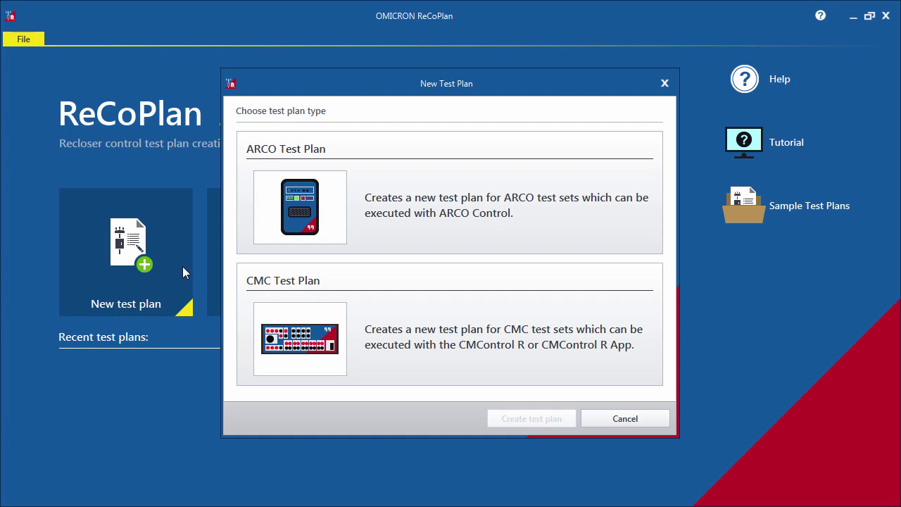
{"action": "left_click", "coordinate": [355, 219]}
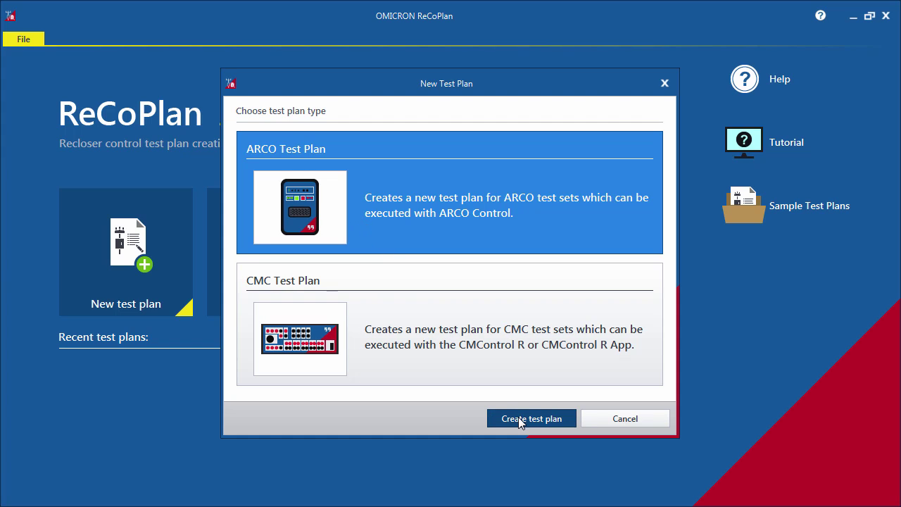
{"action": "left_click", "coordinate": [518, 416]}
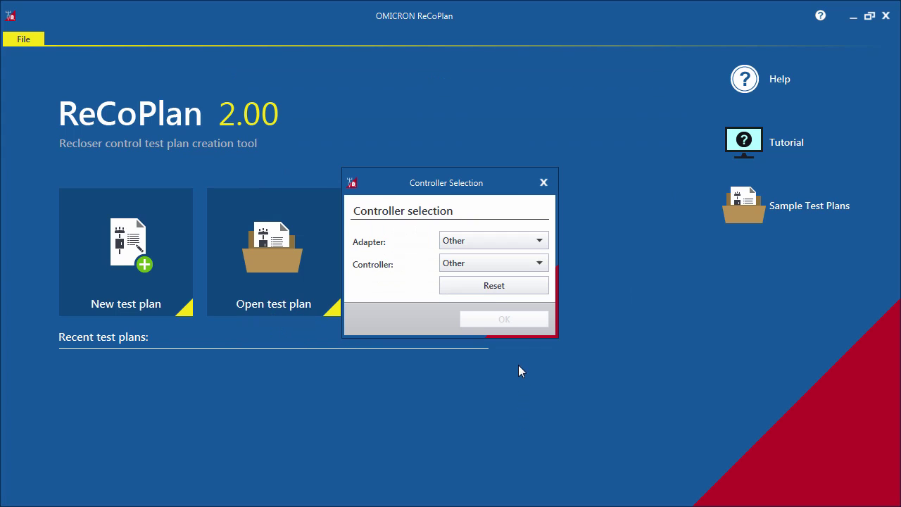
Select the 32 Pin (RVT2) adapter and the SEL 651R controller for the test plan
{"action": "left_click", "coordinate": [540, 242]}
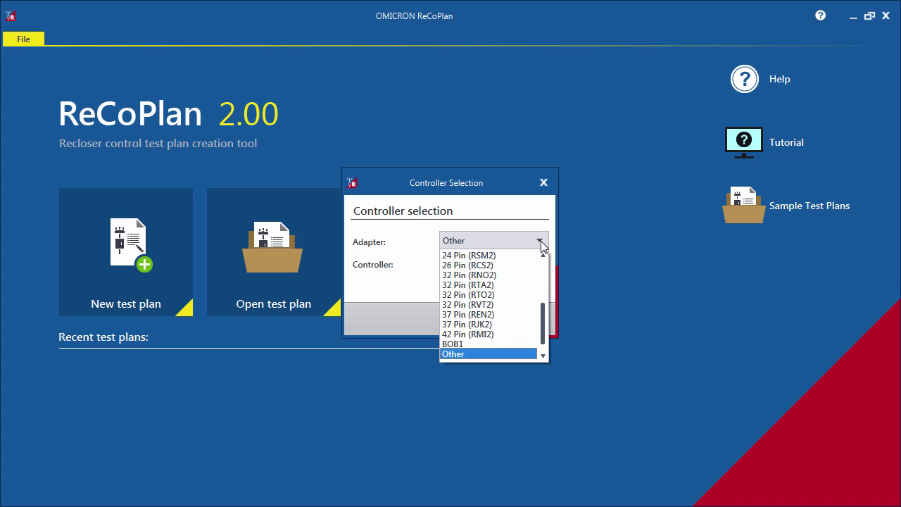
{"action": "left_click", "coordinate": [512, 305]}
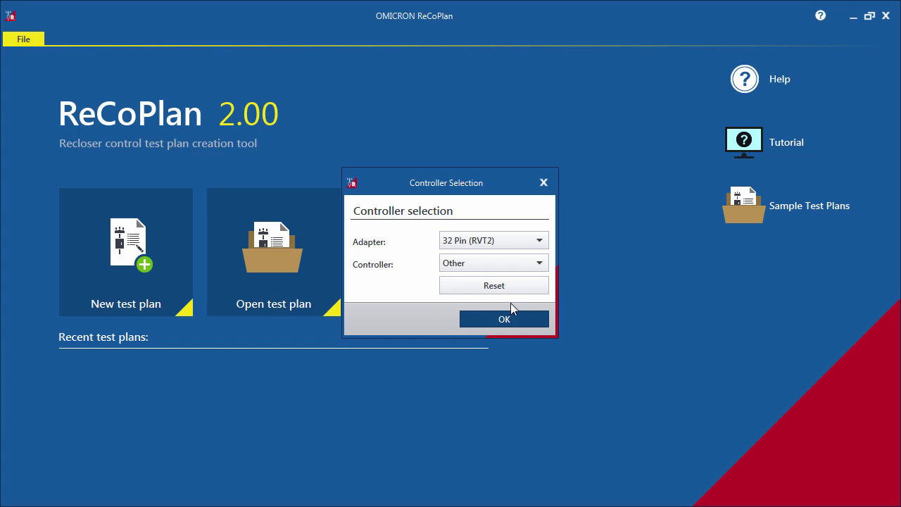
{"action": "left_click", "coordinate": [513, 263]}
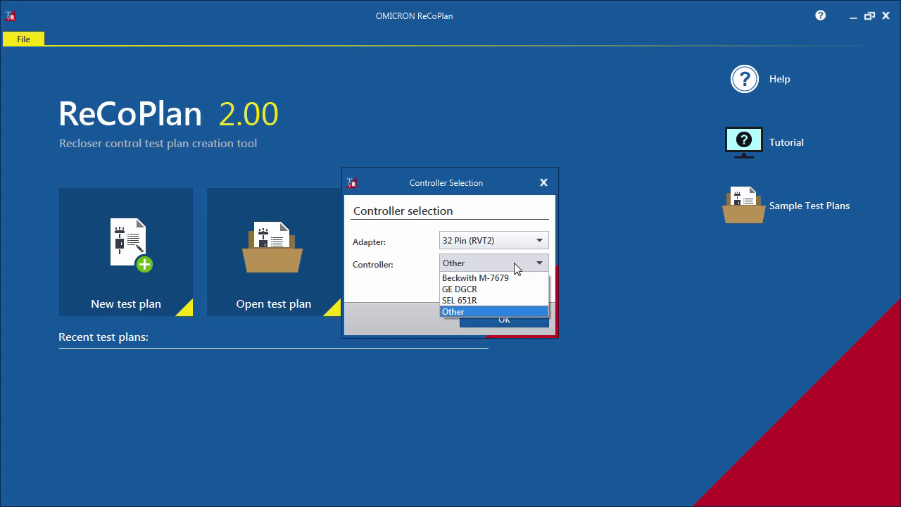
{"action": "left_click", "coordinate": [512, 300]}
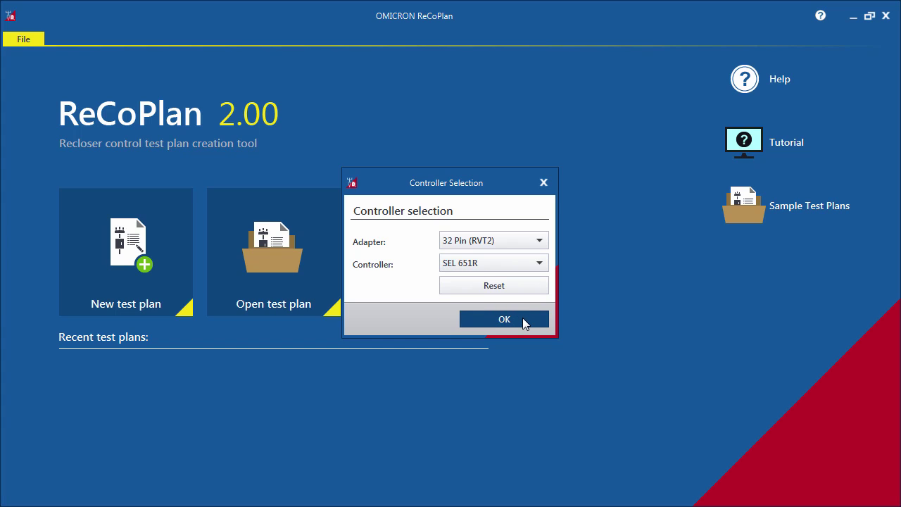
{"action": "left_click", "coordinate": [503, 318]}
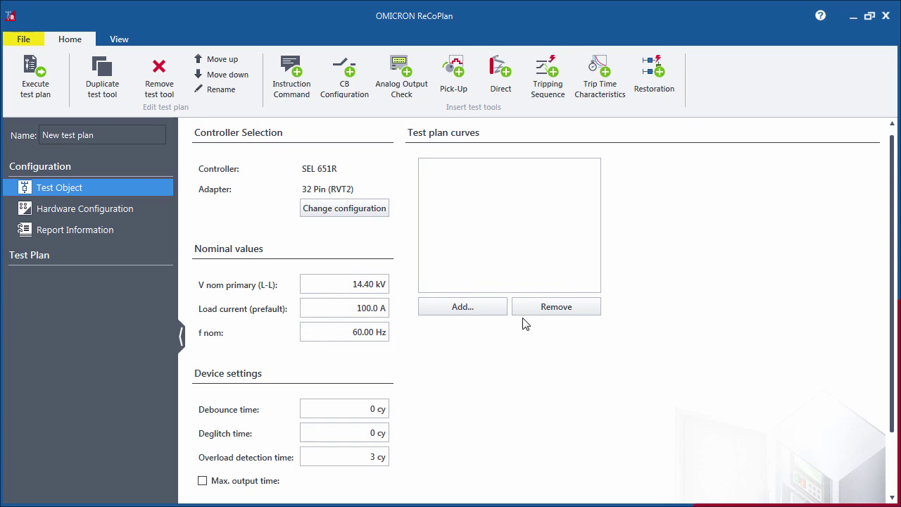
Set the test object's prefault load current to 400 A
{"action": "left_click_drag", "start_coordinate": [355, 307], "coordinate": [380, 308]}
{"action": "type", "text": "400"}
{"action": "key", "text": "Return"}
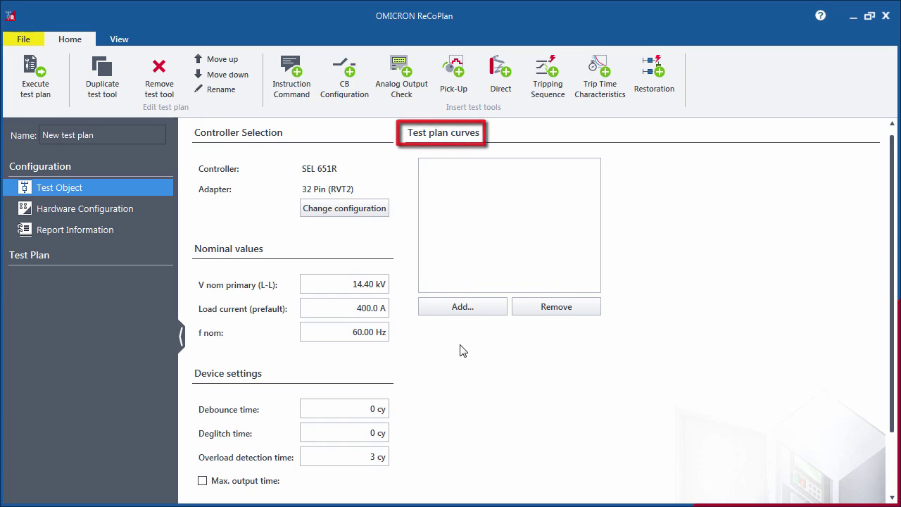
Add the TCC 133 curve to the default curves in the program options, and check the curve import without importing a file
{"action": "left_click", "coordinate": [33, 42]}
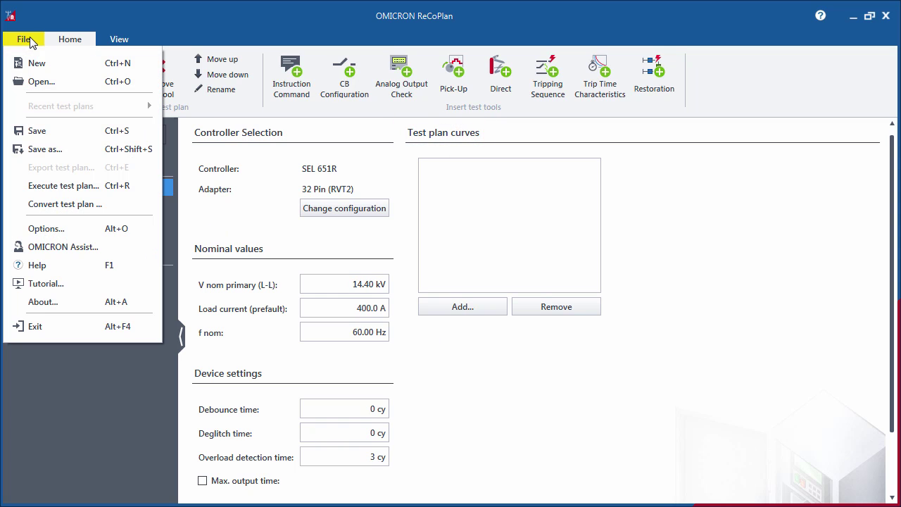
{"action": "left_click", "coordinate": [77, 231]}
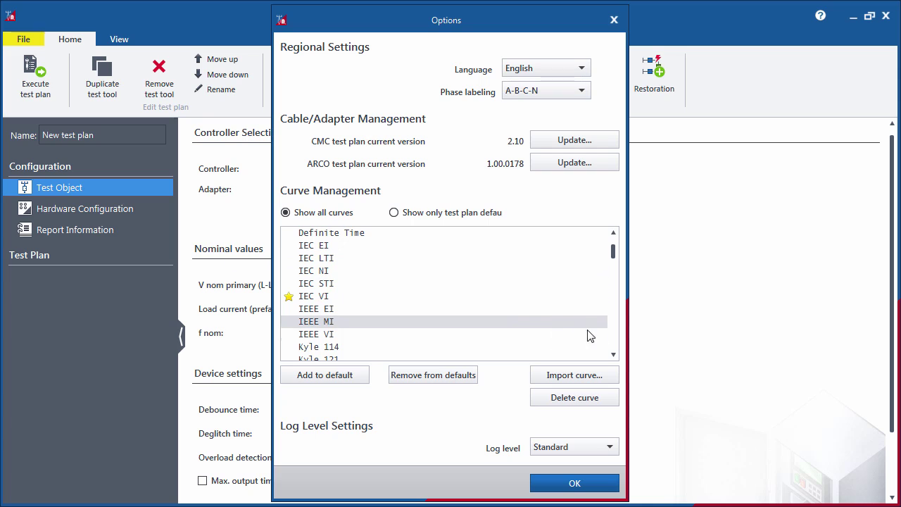
{"action": "left_click", "coordinate": [614, 356]}
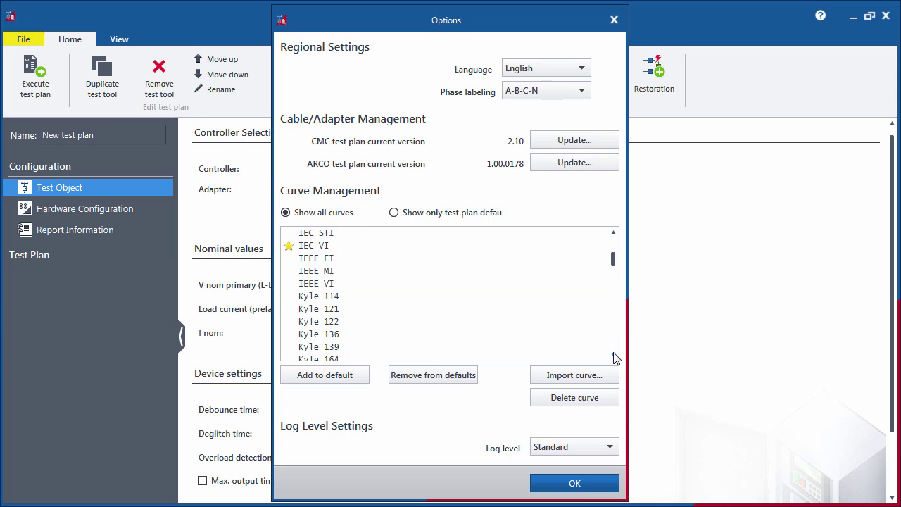
{"action": "left_click_drag", "start_coordinate": [613, 356], "coordinate": [614, 356]}
{"action": "left_click", "coordinate": [577, 338]}
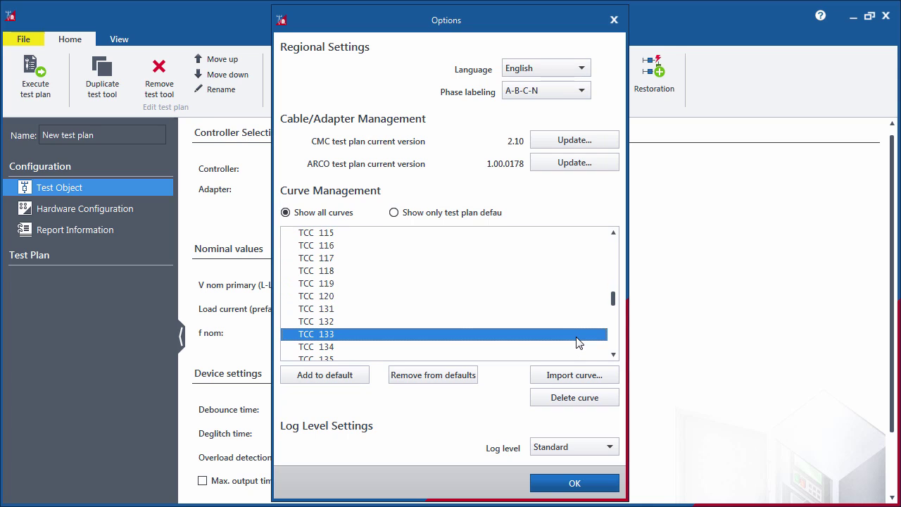
{"action": "left_click", "coordinate": [360, 375]}
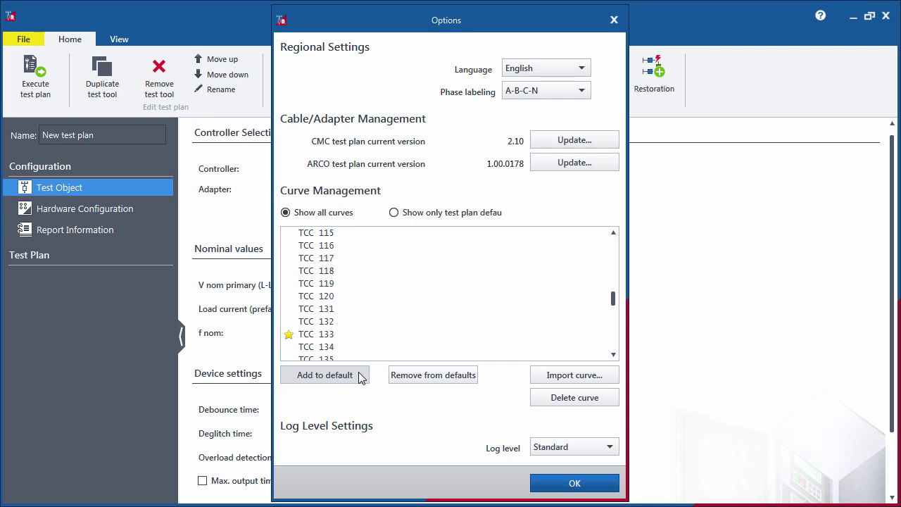
{"action": "left_click", "coordinate": [548, 380]}
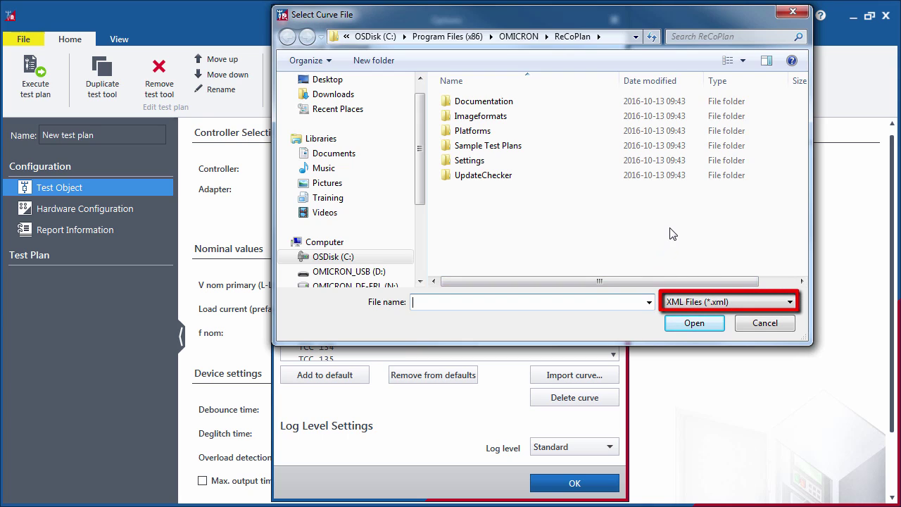
{"action": "left_click", "coordinate": [764, 322]}
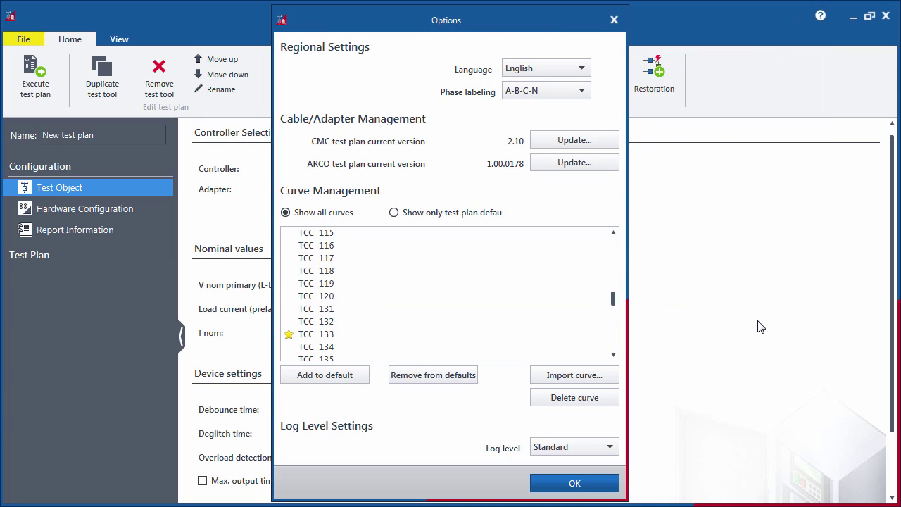
{"action": "left_click", "coordinate": [593, 484]}
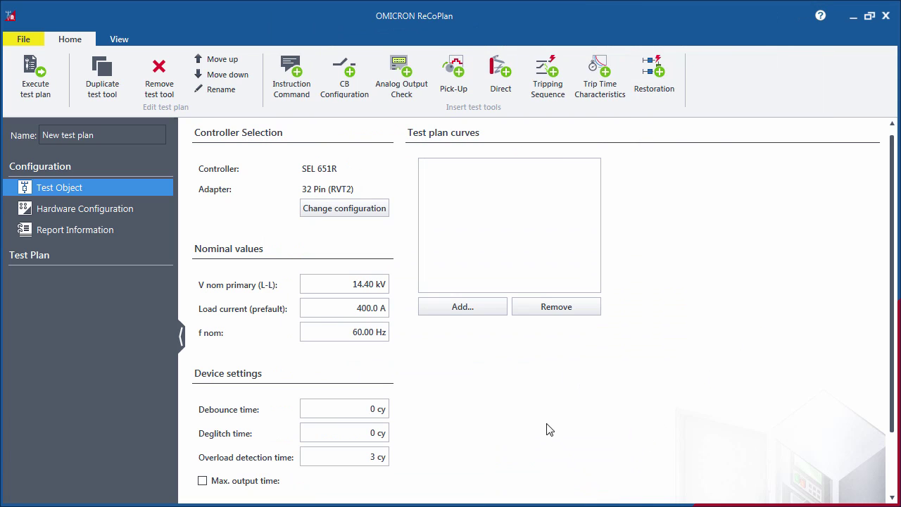
Add the TCC 105 and TCC 133 curves to the test plan curves of the test object
{"action": "left_click", "coordinate": [490, 308]}
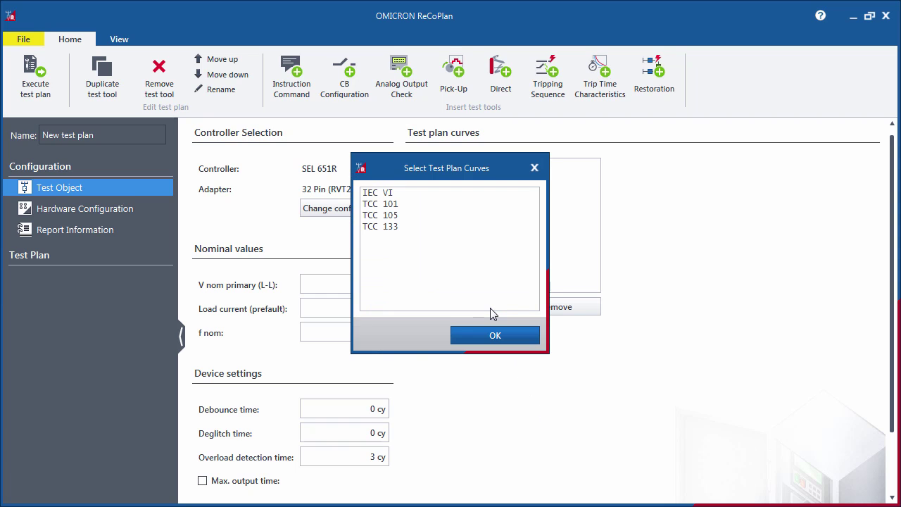
{"action": "left_click", "coordinate": [481, 220]}
{"action": "left_click", "coordinate": [480, 229], "text": "ctrl"}
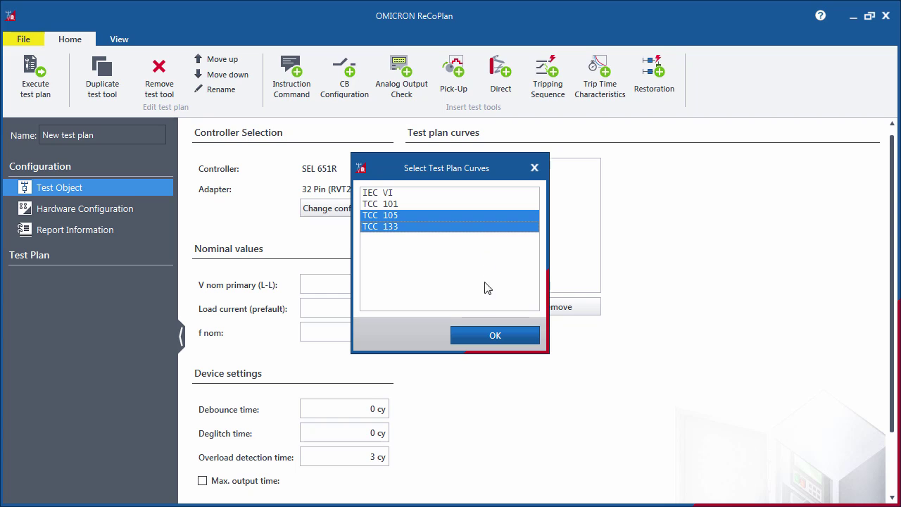
{"action": "left_click", "coordinate": [475, 337]}
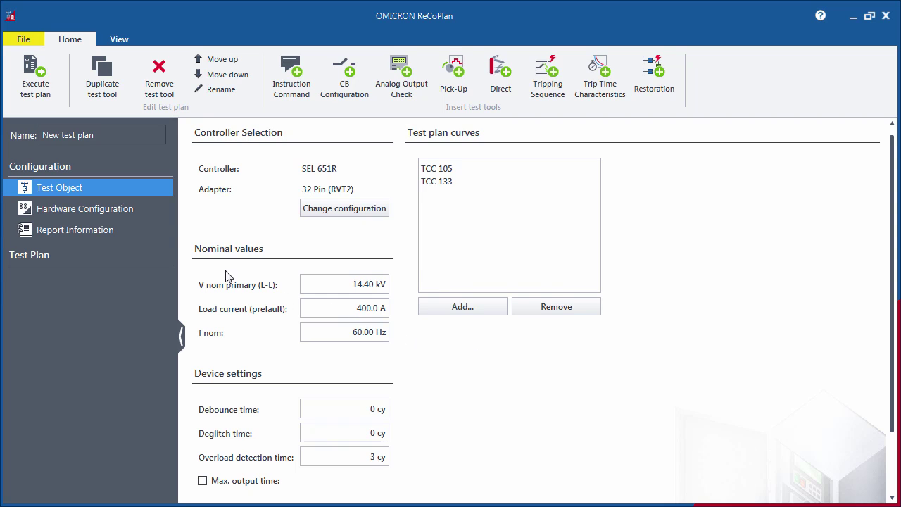
In the hardware configuration, set the source-side voltages to 3 x V with the 3 x 150 V (A) amplifier
{"action": "left_click", "coordinate": [147, 208]}
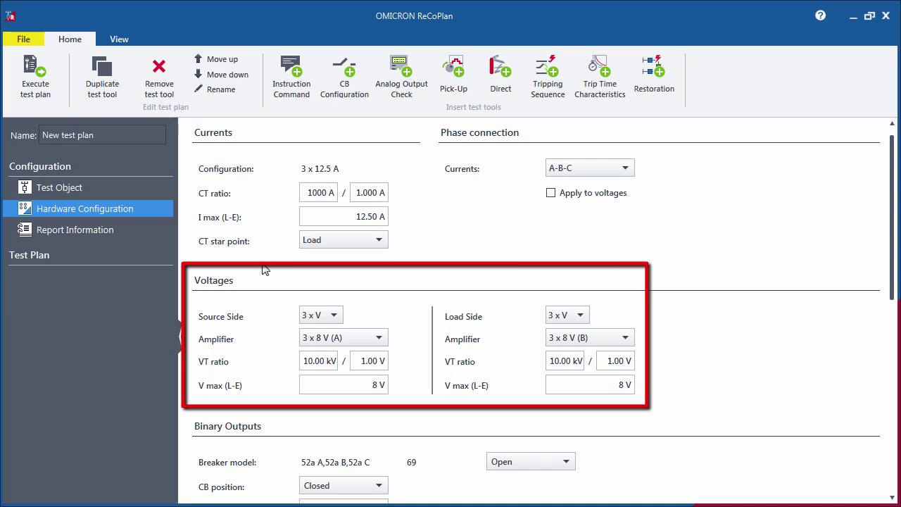
{"action": "left_click", "coordinate": [334, 319]}
{"action": "left_click", "coordinate": [334, 328]}
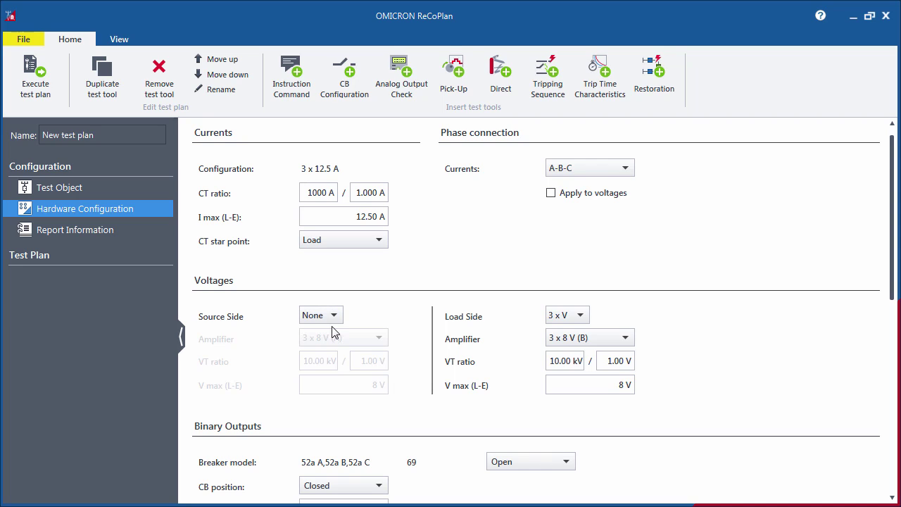
{"action": "left_click", "coordinate": [337, 314]}
{"action": "left_click", "coordinate": [332, 342]}
{"action": "left_click", "coordinate": [380, 340]}
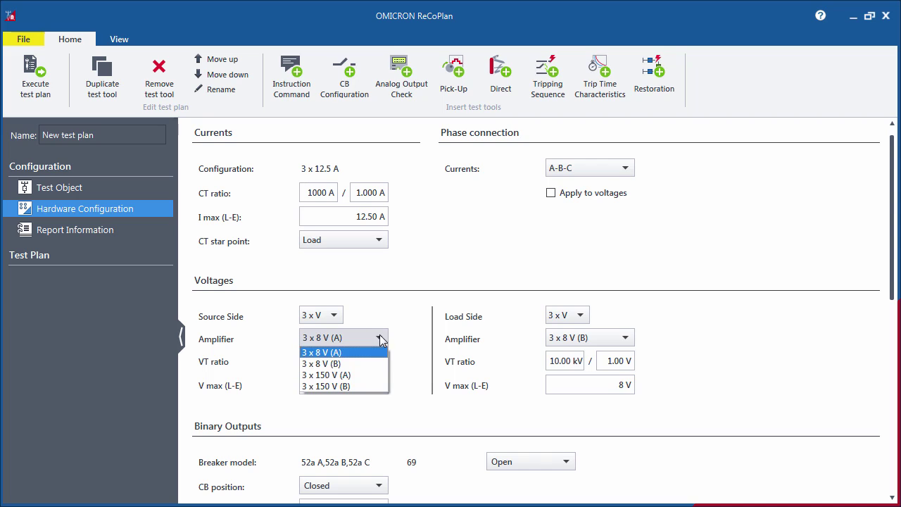
{"action": "left_click", "coordinate": [320, 376]}
Set the source-side VT ratio to 14.4 kV / 120 V and the maximum voltage (L-E) to 150 V
{"action": "left_click", "coordinate": [308, 361]}
{"action": "type", "text": "14.4 kV"}
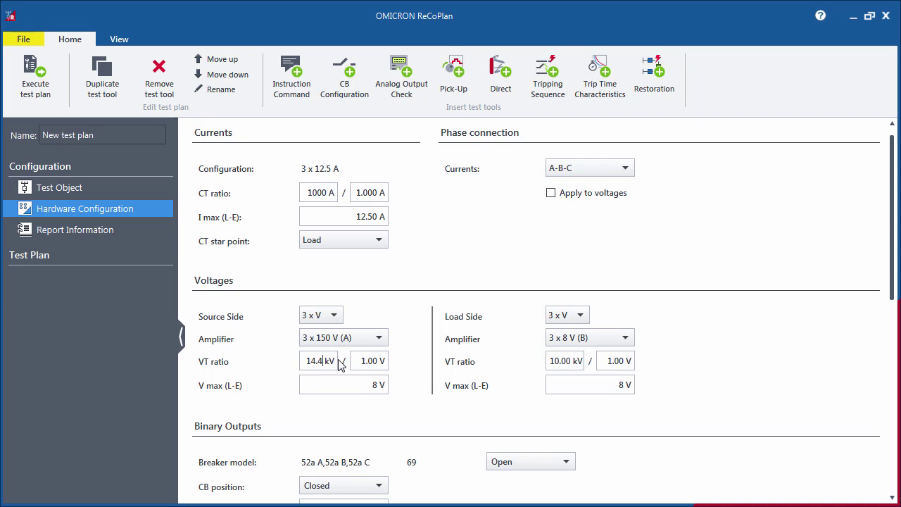
{"action": "key", "text": "Tab"}
{"action": "type", "text": "120"}
{"action": "key", "text": "Tab"}
{"action": "type", "text": "150"}
{"action": "key", "text": "Return"}
{"action": "left_click", "coordinate": [413, 382]}
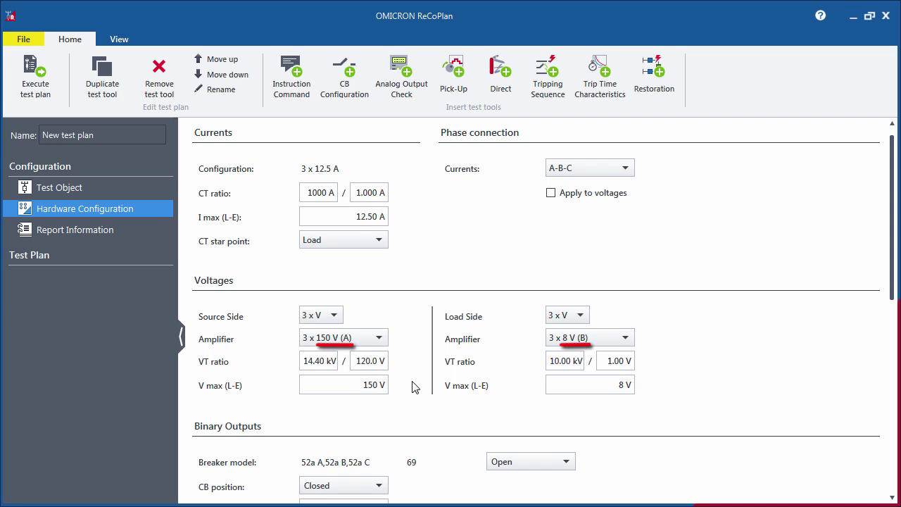
Fill in the report information with location Houston, the tester's full name, company OMICRON and serial number 123456
{"action": "scroll", "coordinate": [888, 306], "scroll_direction": "down", "scroll_amount": 10}
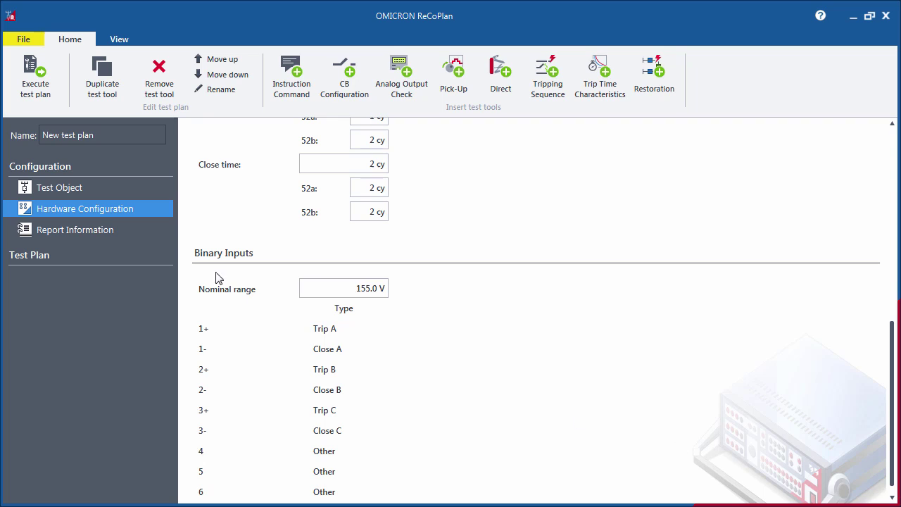
{"action": "left_click", "coordinate": [126, 231]}
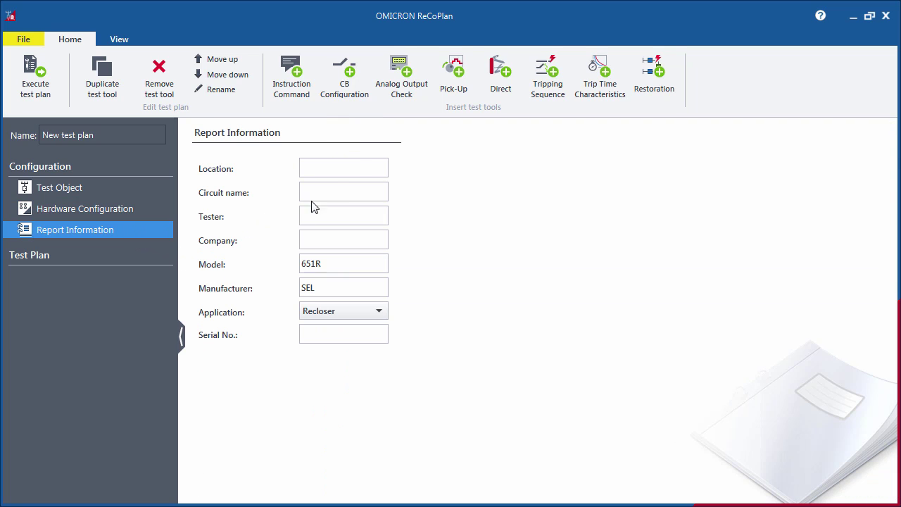
{"action": "left_click", "coordinate": [359, 167]}
{"action": "type", "text": "Houston"}
{"action": "key", "text": "Tab"}
{"action": "type", "text": "Bill Smith"}
{"action": "key", "text": "Tab"}
{"action": "type", "text": "OMICRON"}
{"action": "key", "text": "Tab"}
{"action": "key", "text": "Tab"}
{"action": "key", "text": "Tab"}
{"action": "key", "text": "Tab"}
{"action": "type", "text": "123456"}
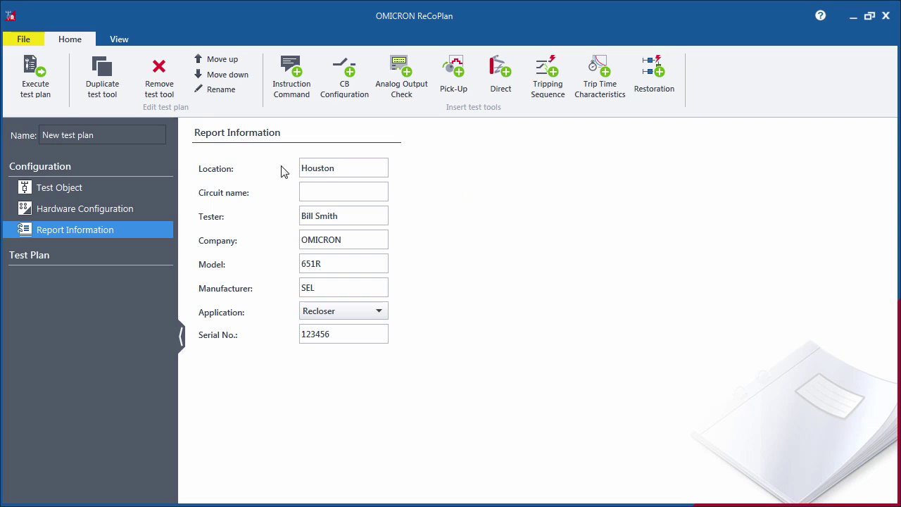
Rename the test plan to SEL 651R
{"action": "left_click_drag", "start_coordinate": [91, 135], "coordinate": [25, 138]}
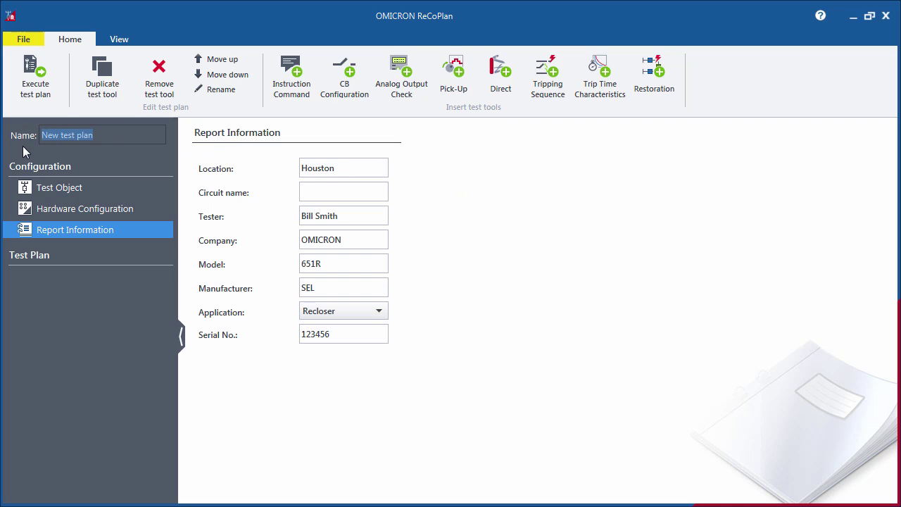
{"action": "type", "text": "SEL 651R"}
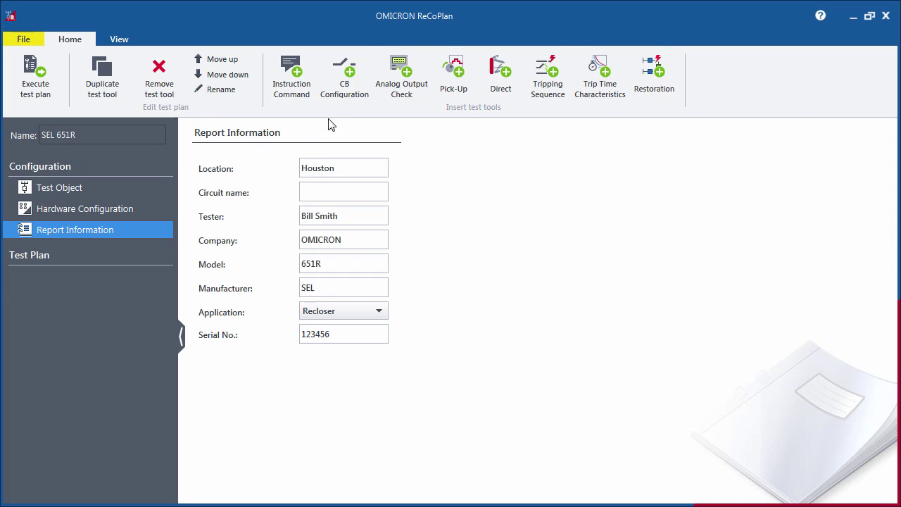
Add a CB Configuration test tool to the test plan and remove it again
{"action": "left_click", "coordinate": [343, 92]}
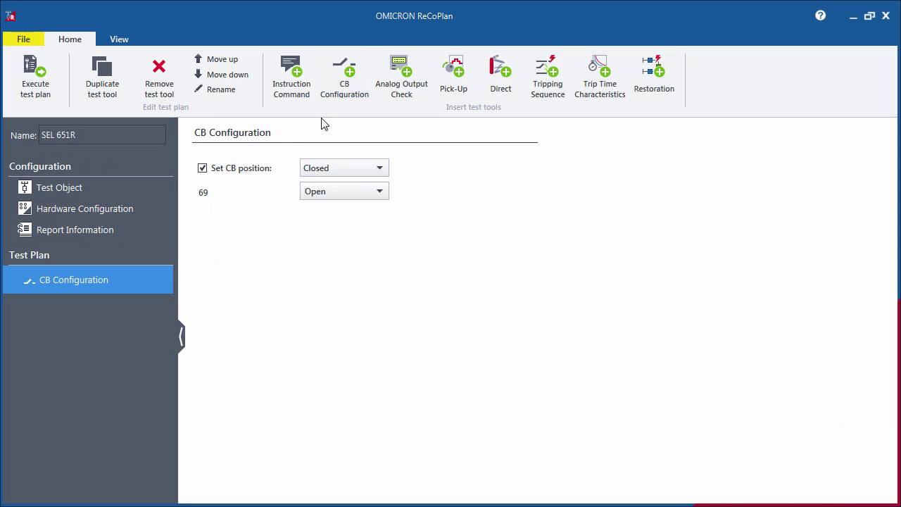
{"action": "right_click", "coordinate": [140, 279]}
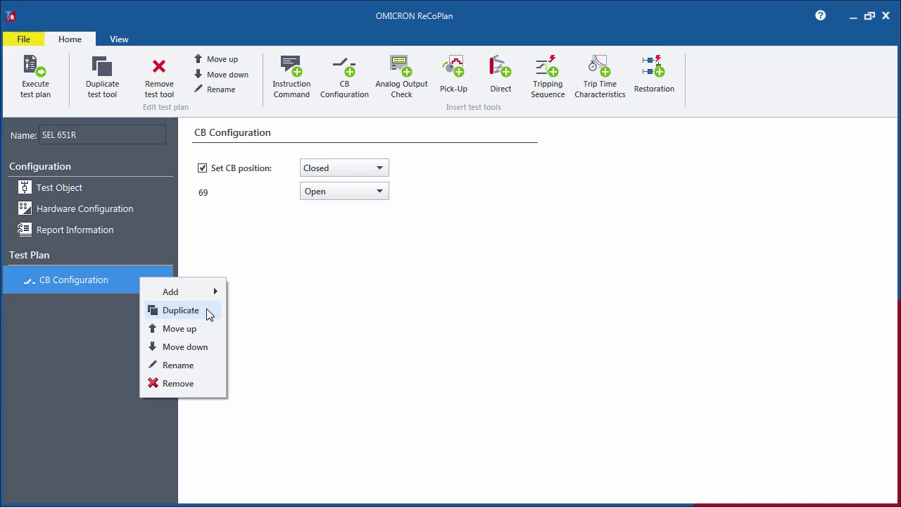
{"action": "left_click", "coordinate": [199, 383]}
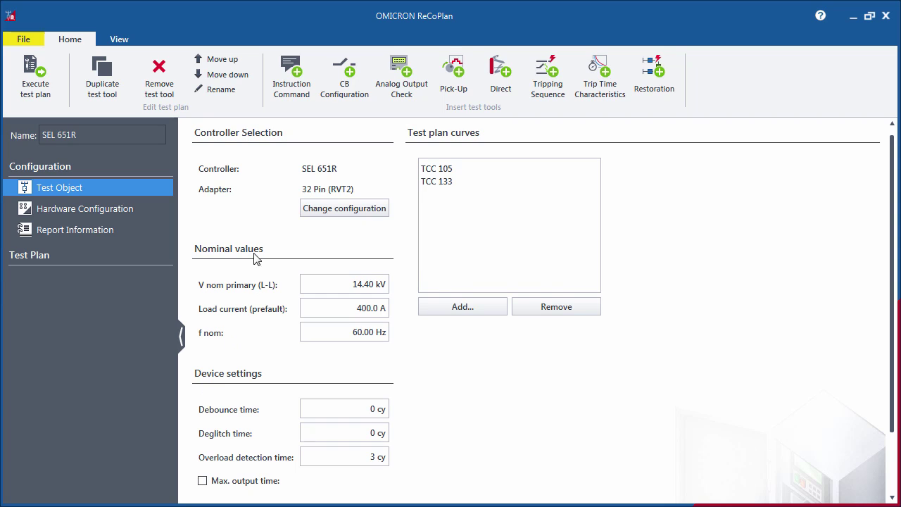
Add an Instruction Command with the text "Push the trip and close button on the recloser control as a basic function check."
{"action": "left_click", "coordinate": [288, 86]}
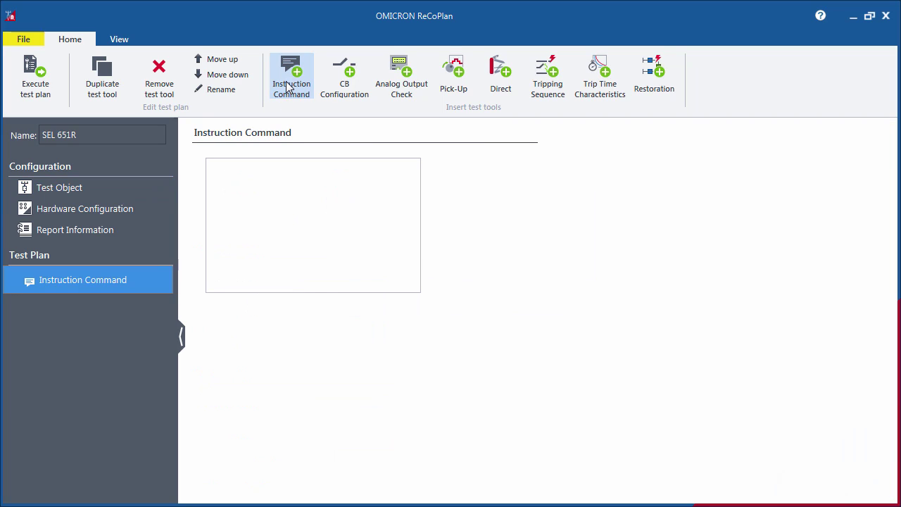
{"action": "left_click", "coordinate": [236, 172]}
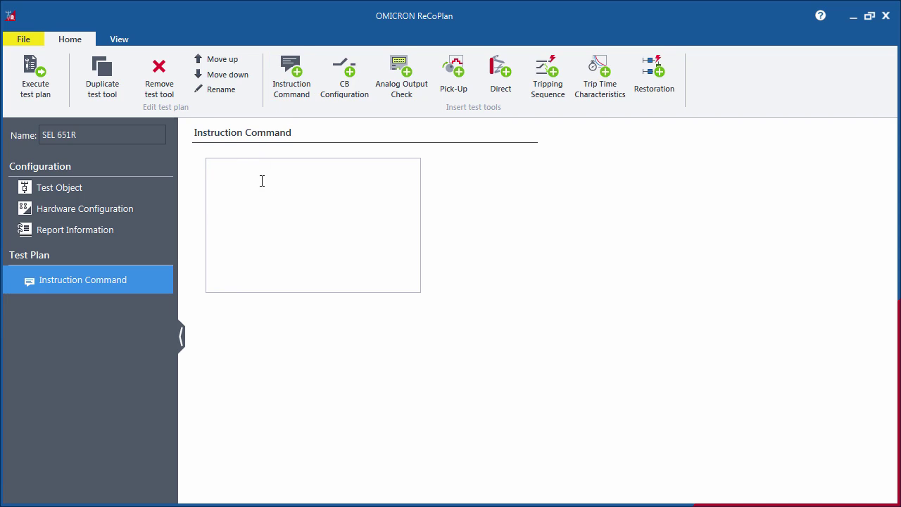
{"action": "type", "text": "Push the trip and close button on the recloser control as a basic function check."}
Rename the Instruction Command test tool to Manual Trip/Close Test
{"action": "right_click", "coordinate": [157, 281]}
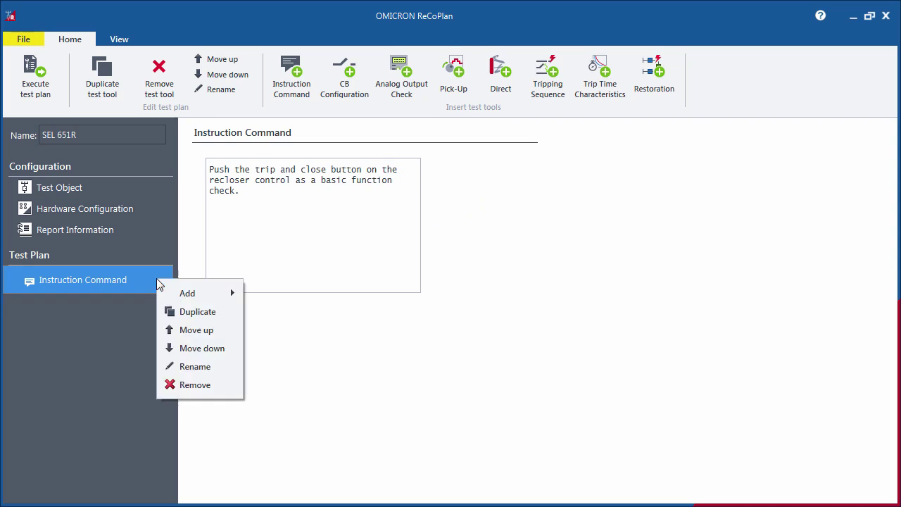
{"action": "left_click", "coordinate": [203, 367]}
{"action": "type", "text": "Manual Trip/Close Test"}
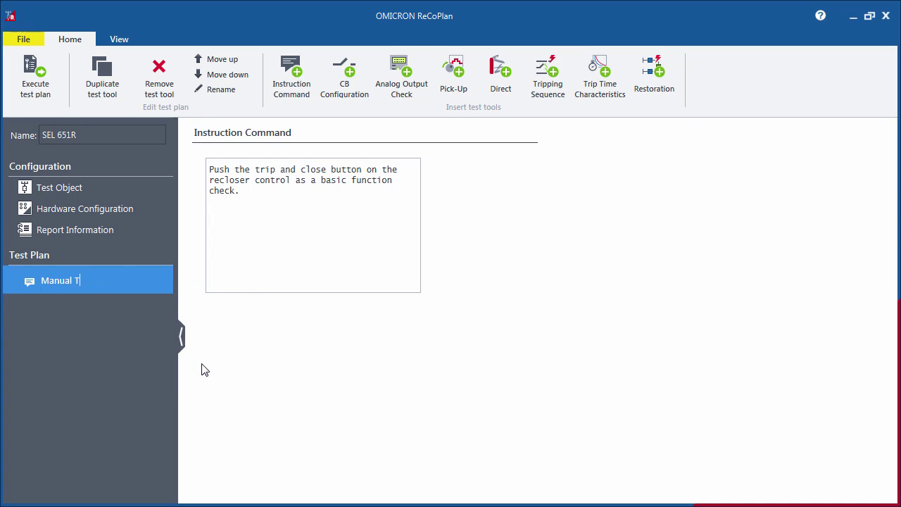
{"action": "key", "text": "Return"}
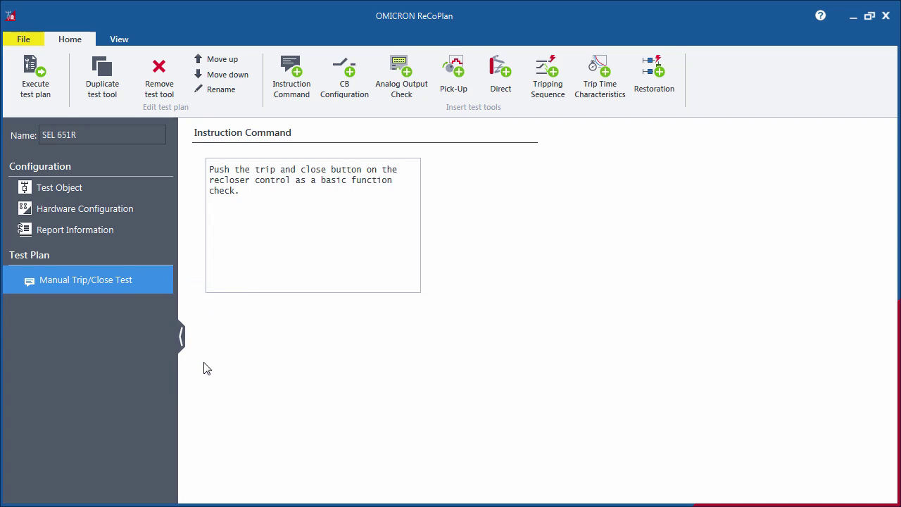
Add an Analog Output Check with Asymmetric voltages and display the values in primary units
{"action": "left_click", "coordinate": [407, 97]}
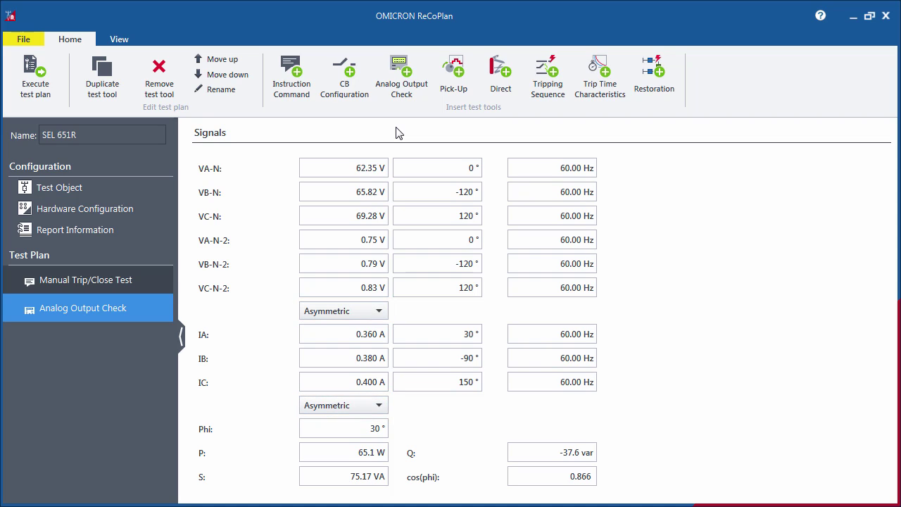
{"action": "left_click", "coordinate": [380, 311]}
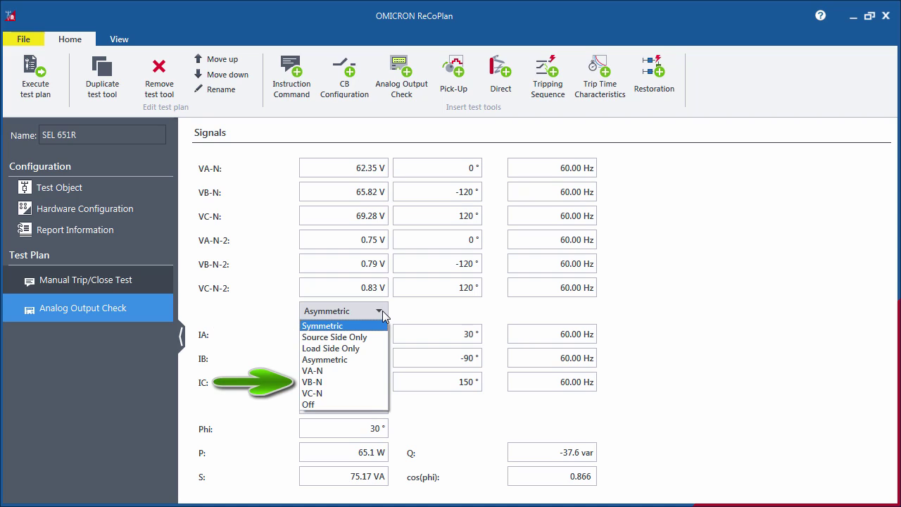
{"action": "left_click", "coordinate": [377, 359]}
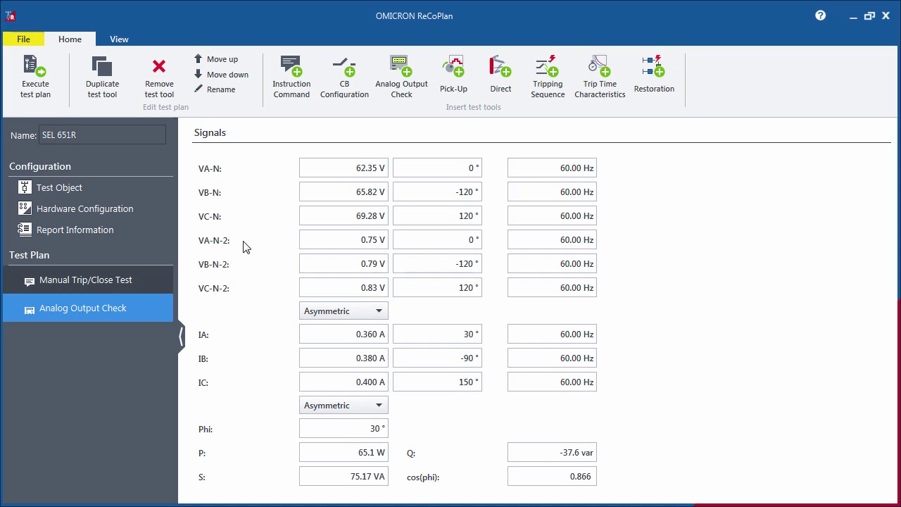
{"action": "left_click", "coordinate": [119, 40]}
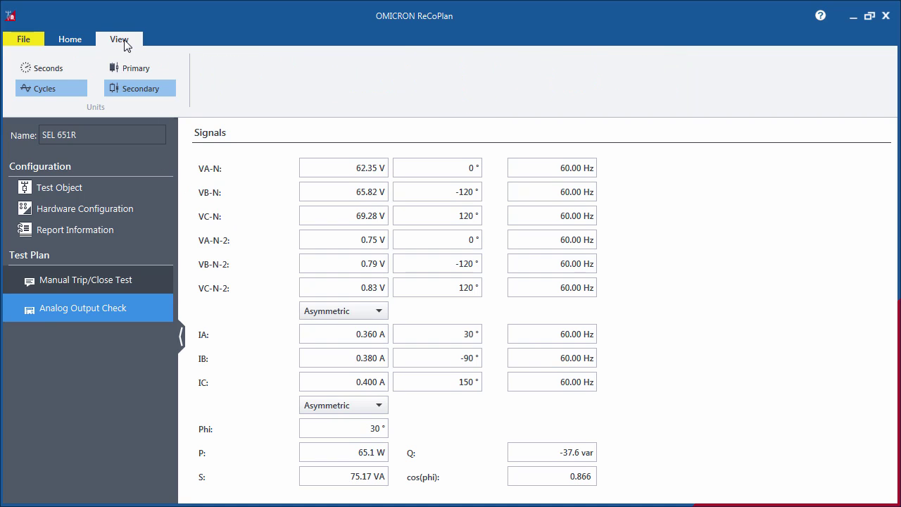
{"action": "left_click", "coordinate": [136, 68]}
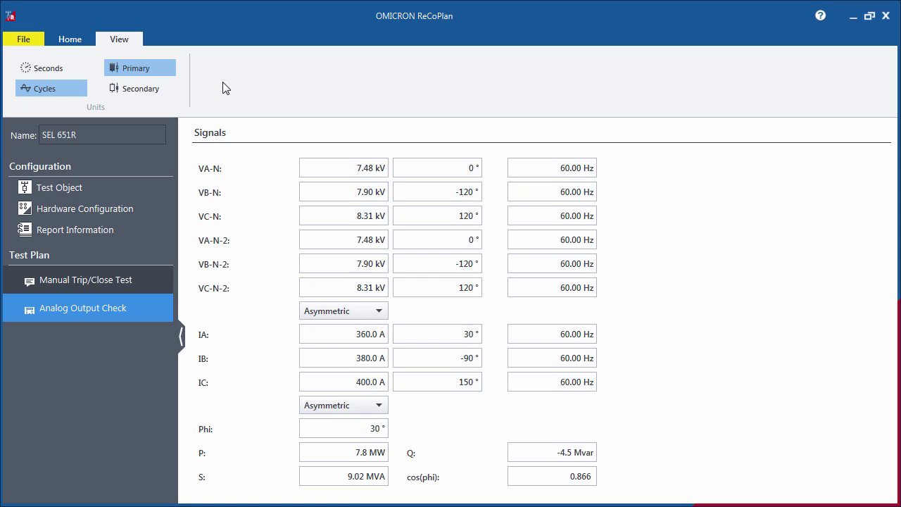
Rename the Analog Output Check test tool to Wiring Check
{"action": "right_click", "coordinate": [154, 307]}
{"action": "left_click", "coordinate": [204, 395]}
{"action": "type", "text": "Wiring Check"}
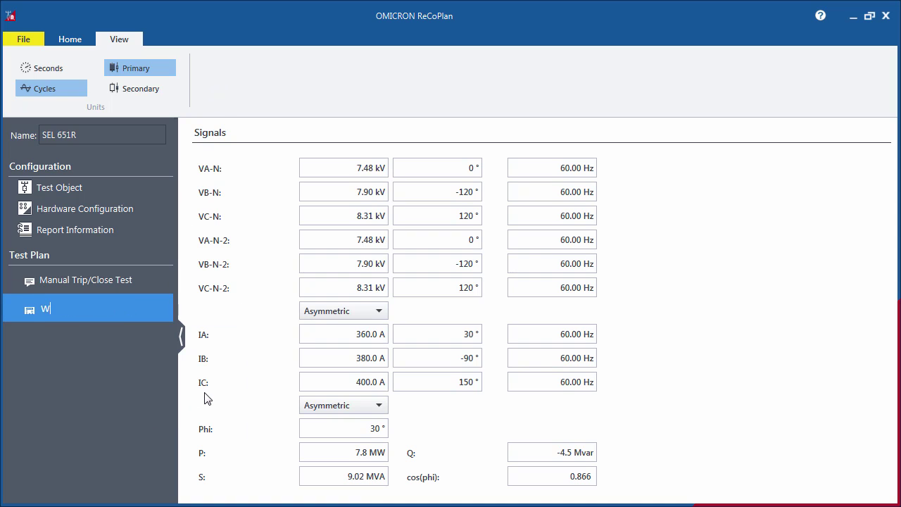
{"action": "key", "text": "Return"}
Add a Pick-Up test tool with the Current pick-up function and a fault voltage of 70 % V nom
{"action": "left_click", "coordinate": [71, 40]}
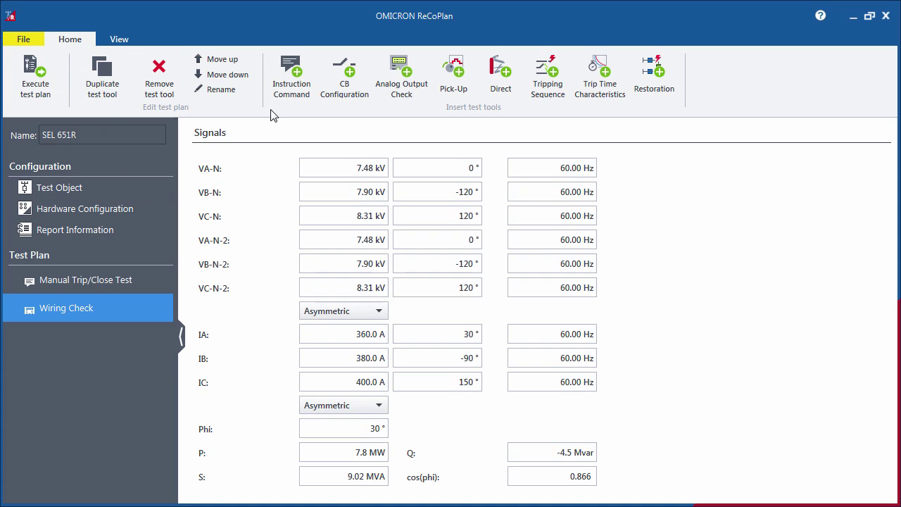
{"action": "left_click", "coordinate": [453, 83]}
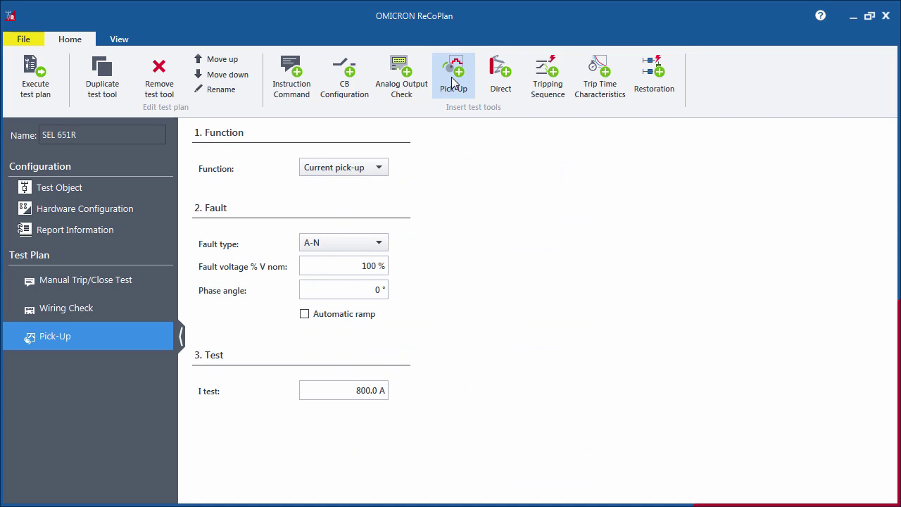
{"action": "left_click", "coordinate": [379, 169]}
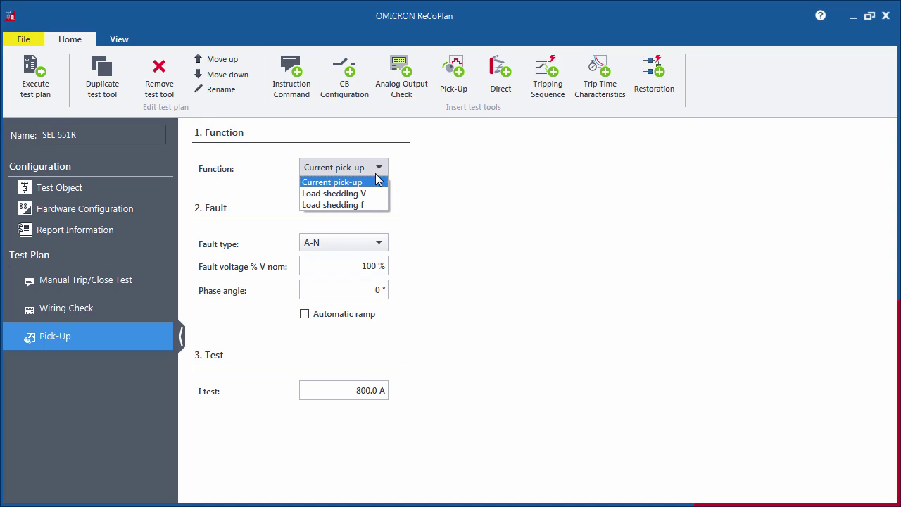
{"action": "left_click", "coordinate": [377, 186]}
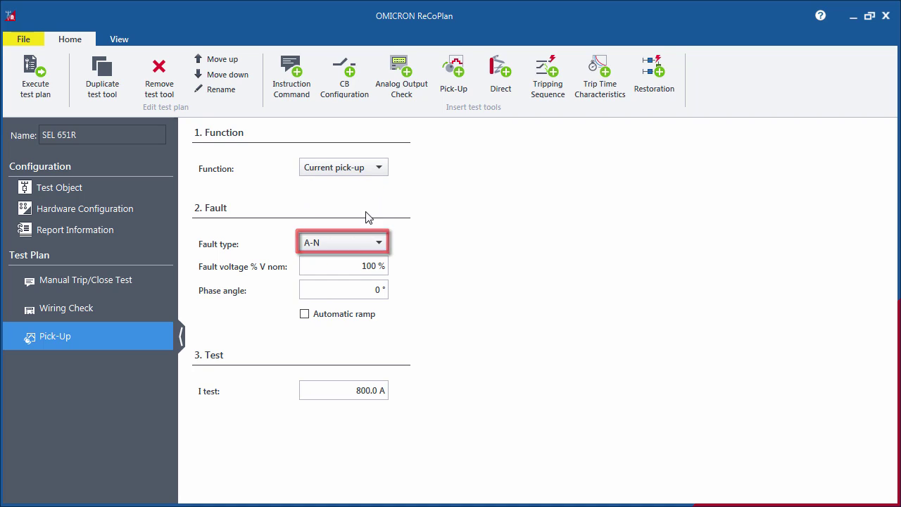
{"action": "left_click_drag", "start_coordinate": [359, 265], "coordinate": [409, 265]}
{"action": "type", "text": "70"}
{"action": "key", "text": "Return"}
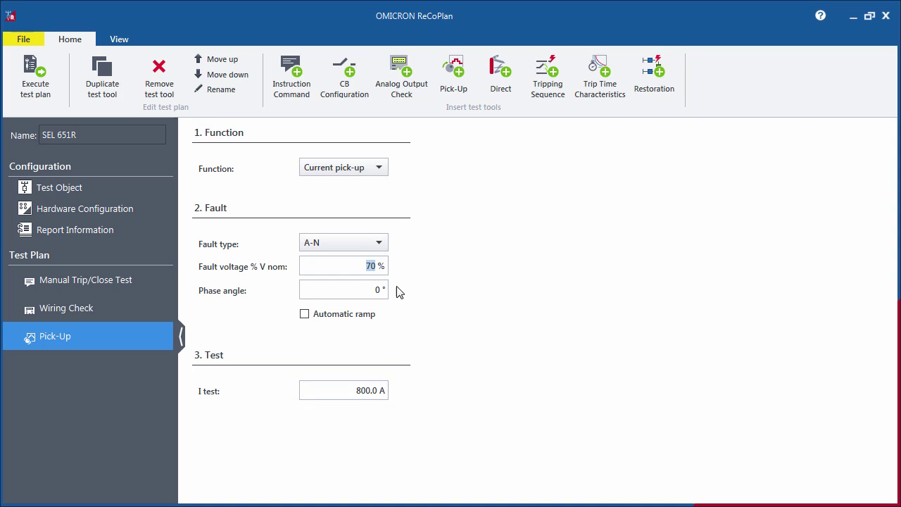
Enable the automatic ramp and set it from 320 A to 480 A with 5 A steps of 300 cy duration
{"action": "left_click", "coordinate": [306, 315]}
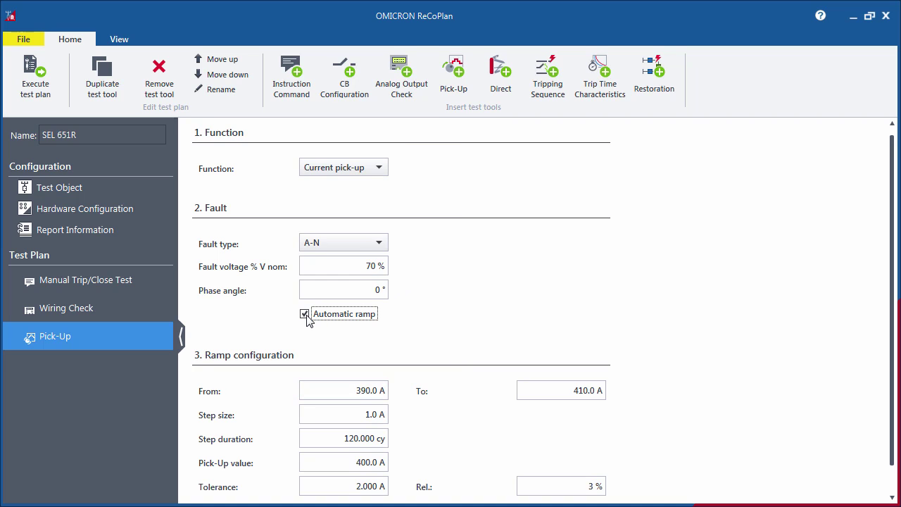
{"action": "scroll", "coordinate": [683, 332], "scroll_direction": "down", "scroll_amount": 1}
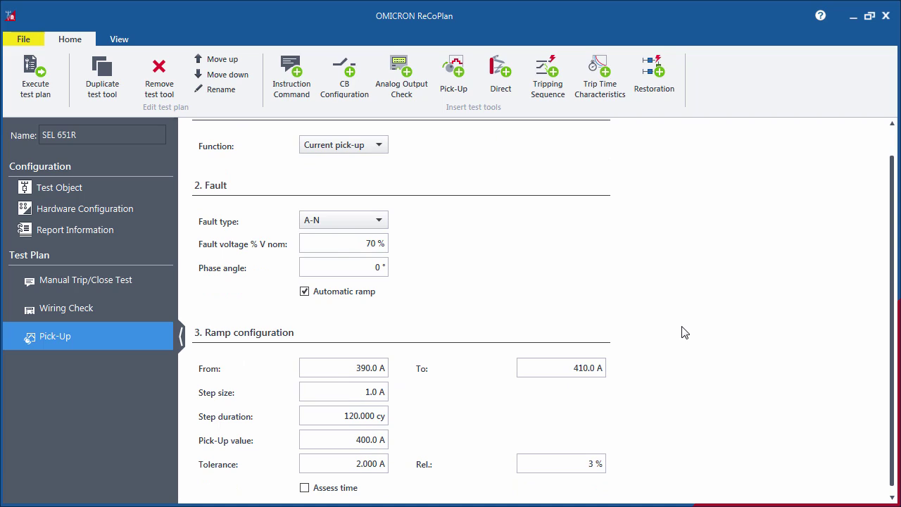
{"action": "left_click_drag", "start_coordinate": [353, 366], "coordinate": [401, 367]}
{"action": "type", "text": "320"}
{"action": "type", "text": "480"}
{"action": "left_click", "coordinate": [360, 393]}
{"action": "type", "text": "5"}
{"action": "left_click", "coordinate": [351, 413]}
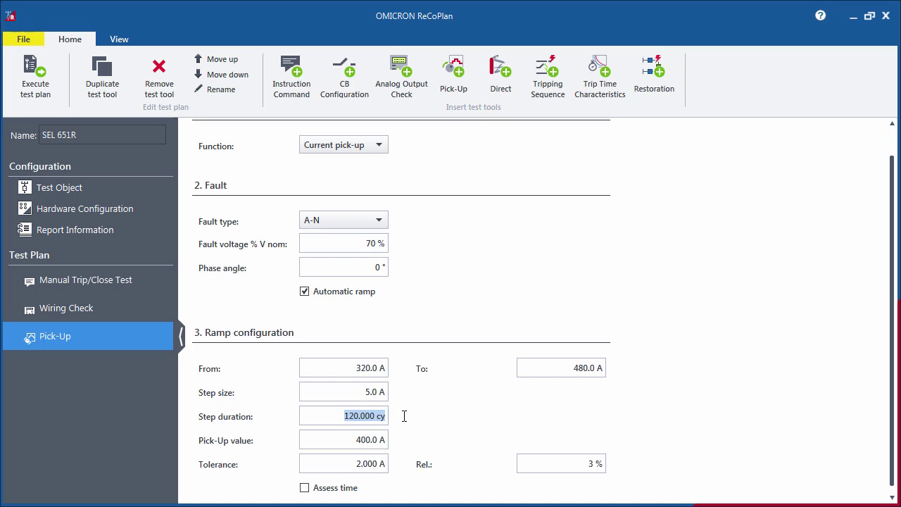
{"action": "type", "text": "300"}
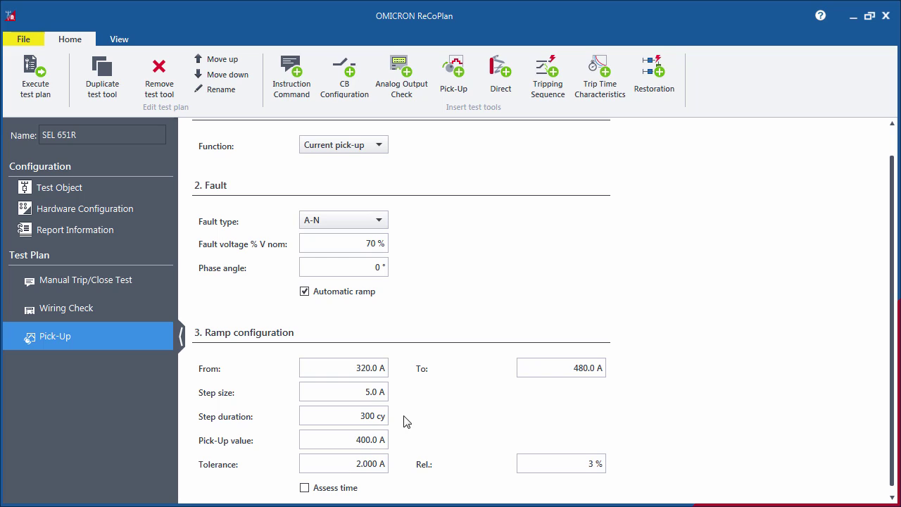
{"action": "key", "text": "Return"}
Set the pick-up tolerance to 5 A absolute and 5 % relative, and enable time assessment
{"action": "left_click", "coordinate": [338, 458]}
{"action": "type", "text": "5"}
{"action": "left_click", "coordinate": [540, 464]}
{"action": "type", "text": "5"}
{"action": "key", "text": "Return"}
{"action": "left_click", "coordinate": [305, 488]}
{"action": "scroll", "coordinate": [669, 474], "scroll_direction": "down", "scroll_amount": 3}
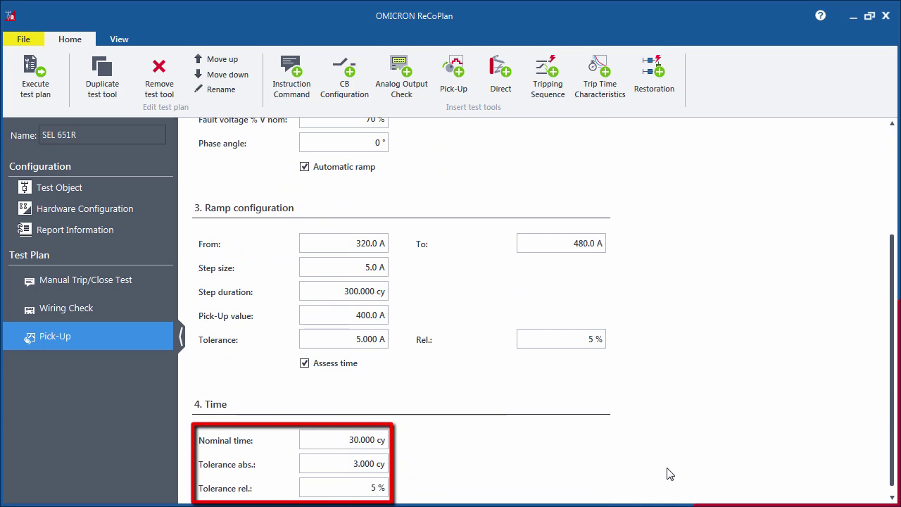
Rename the Pick-Up test tool to Current Pick-up A-N
{"action": "left_click", "coordinate": [103, 344]}
{"action": "type", "text": "Current Pick-up A-N"}
{"action": "key", "text": "Return"}
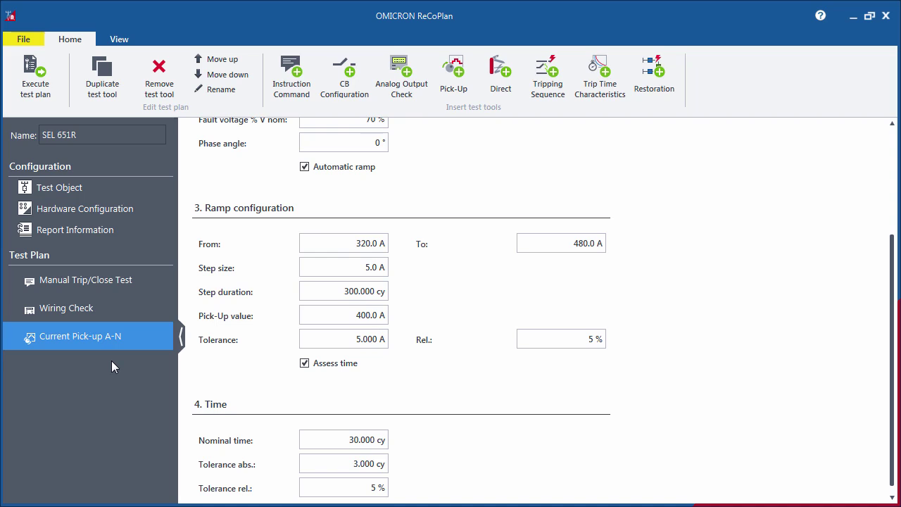
Add a Tripping Sequence test tool with a fault current of 1800 A and a fault voltage of 70 % V nom
{"action": "left_click", "coordinate": [550, 90]}
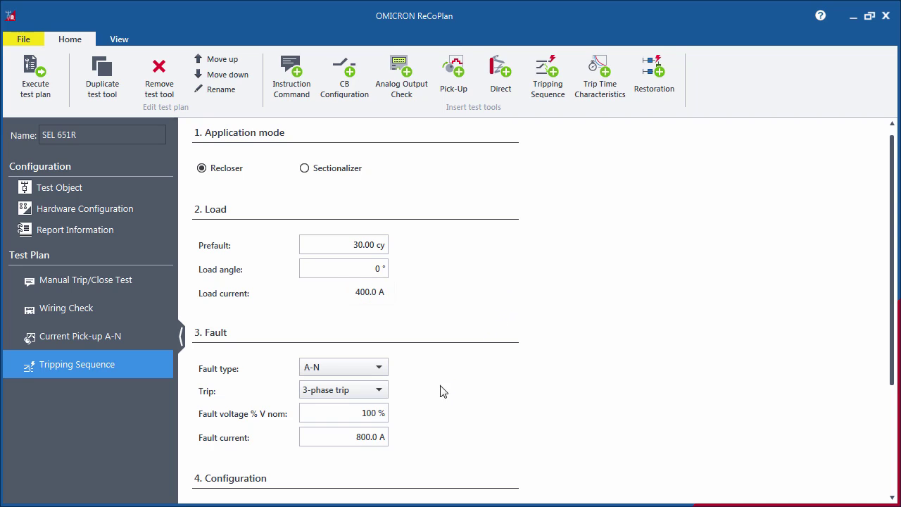
{"action": "left_click_drag", "start_coordinate": [334, 437], "coordinate": [400, 437]}
{"action": "type", "text": "1800"}
{"action": "key", "text": "Return"}
{"action": "key", "text": "shift+Tab"}
{"action": "type", "text": "70"}
{"action": "key", "text": "Return"}
Try the 1-phase trip setting to view its lockout options, and return the trip setting to 3-phase trip
{"action": "left_click", "coordinate": [381, 390]}
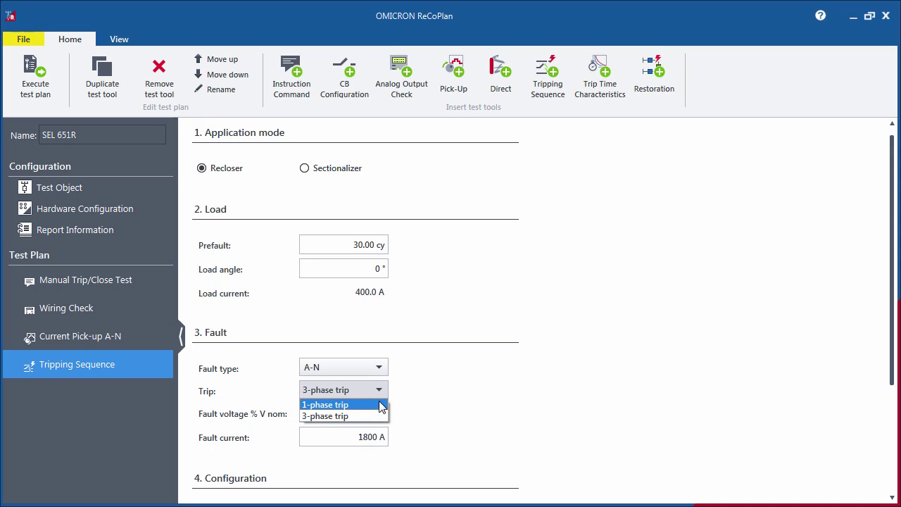
{"action": "left_click", "coordinate": [380, 406]}
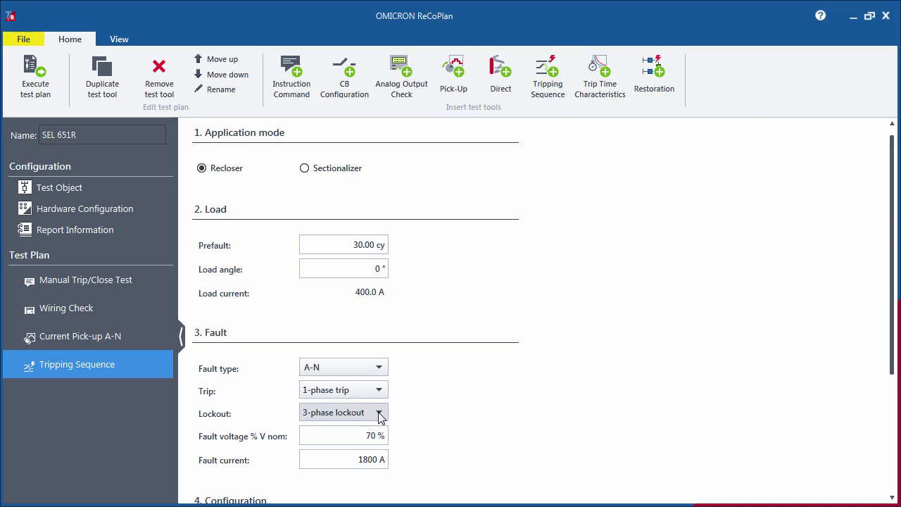
{"action": "left_click", "coordinate": [380, 413]}
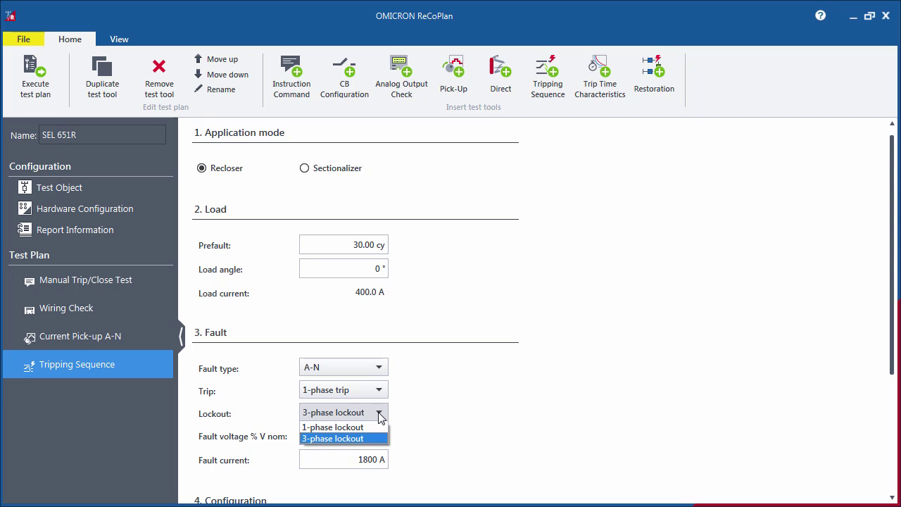
{"action": "left_click", "coordinate": [379, 415]}
{"action": "left_click", "coordinate": [379, 390]}
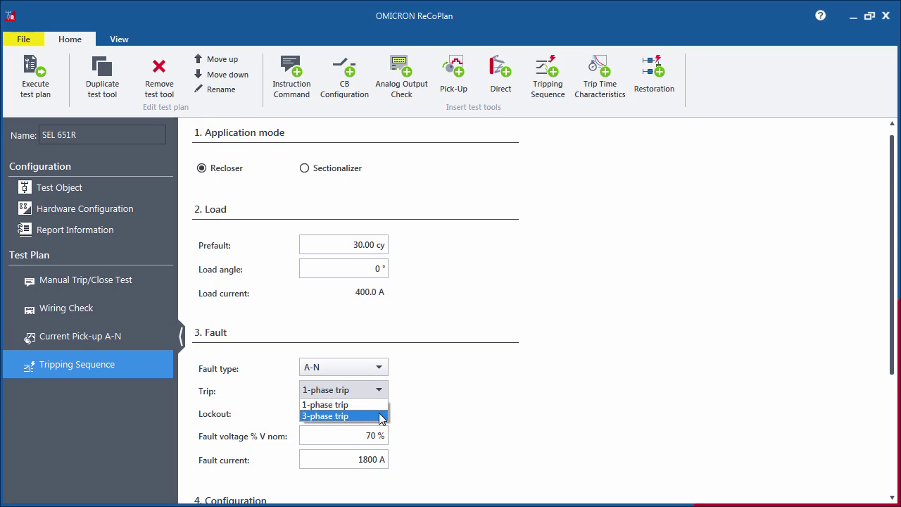
{"action": "left_click", "coordinate": [381, 416]}
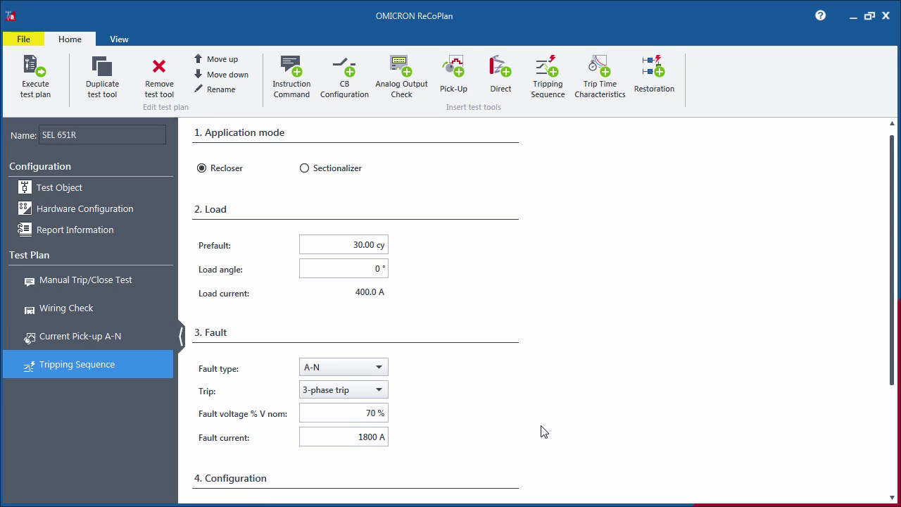
Configure the tripping sequence with 4 shots to lockout, a maximum dead time of 420 cy and a maximum trip time of 180 cy
{"action": "scroll", "coordinate": [621, 433], "scroll_direction": "down", "scroll_amount": 3}
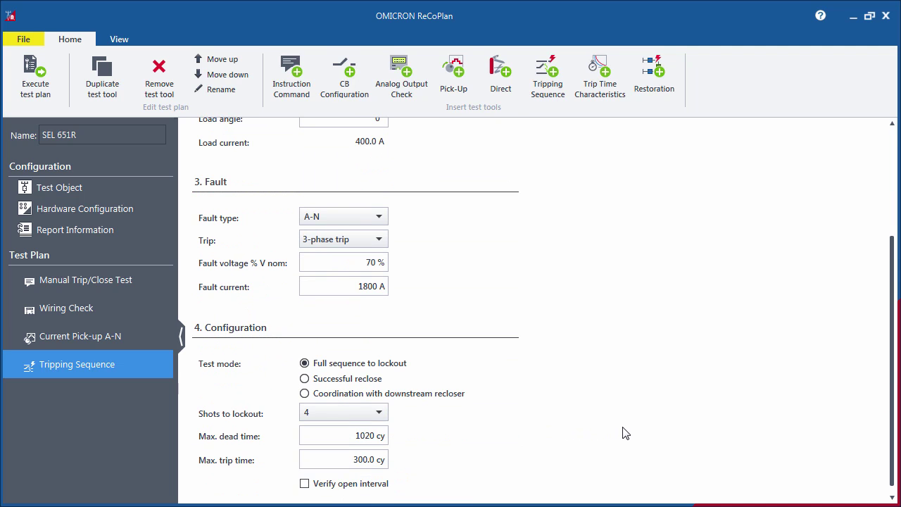
{"action": "left_click", "coordinate": [381, 413]}
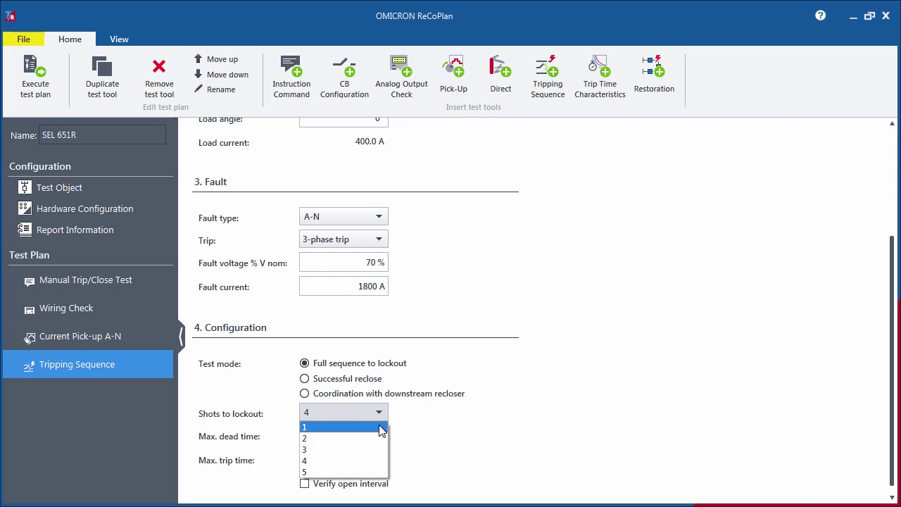
{"action": "left_click", "coordinate": [376, 461]}
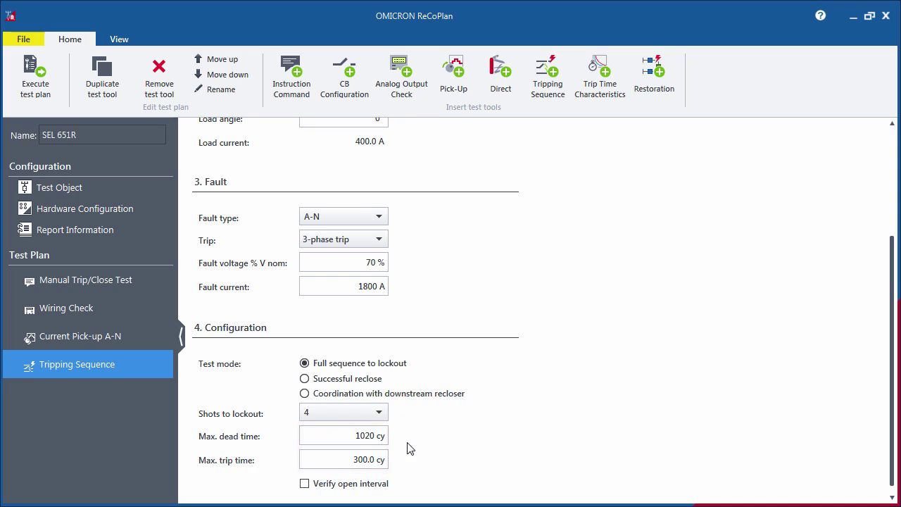
{"action": "left_click_drag", "start_coordinate": [350, 435], "coordinate": [401, 436]}
{"action": "type", "text": "420"}
{"action": "left_click_drag", "start_coordinate": [310, 461], "coordinate": [410, 459]}
{"action": "type", "text": "180"}
{"action": "key", "text": "Return"}
{"action": "left_click", "coordinate": [412, 465]}
Enable open interval verification and set the open interval times of recloses 1 to 3 to 60, 120 and 300 cy
{"action": "left_click", "coordinate": [304, 483]}
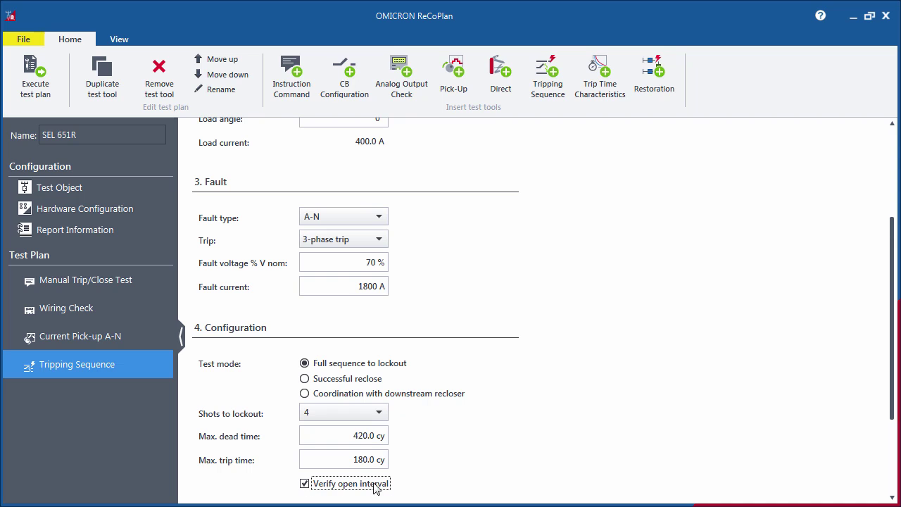
{"action": "scroll", "coordinate": [625, 466], "scroll_direction": "down", "scroll_amount": 1}
{"action": "scroll", "coordinate": [626, 466], "scroll_direction": "down", "scroll_amount": 2}
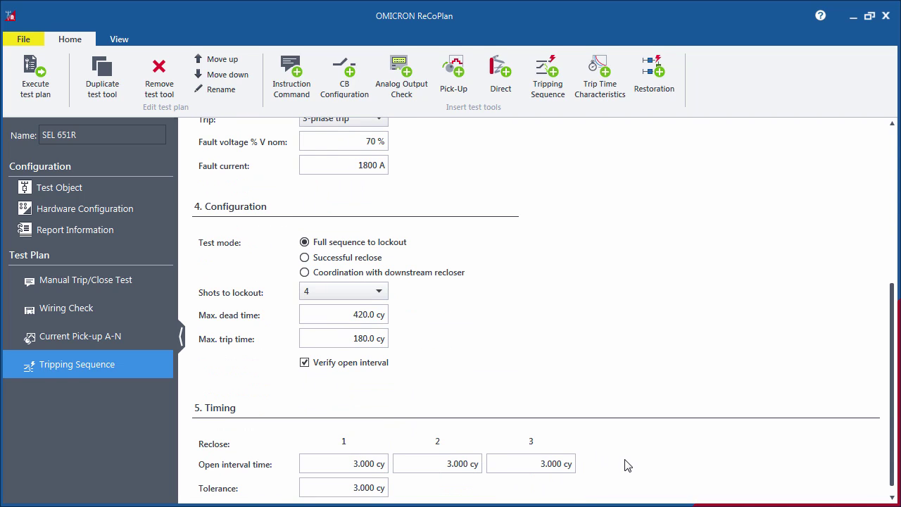
{"action": "left_click", "coordinate": [352, 463]}
{"action": "type", "text": "60"}
{"action": "left_click_drag", "start_coordinate": [446, 464], "coordinate": [485, 466]}
{"action": "type", "text": "120"}
{"action": "left_click", "coordinate": [533, 464]}
{"action": "type", "text": "300"}
{"action": "left_click", "coordinate": [595, 467]}
Rename the Tripping Sequence test tool in the test plan as Lock-out Test A-N
{"action": "right_click", "coordinate": [134, 364]}
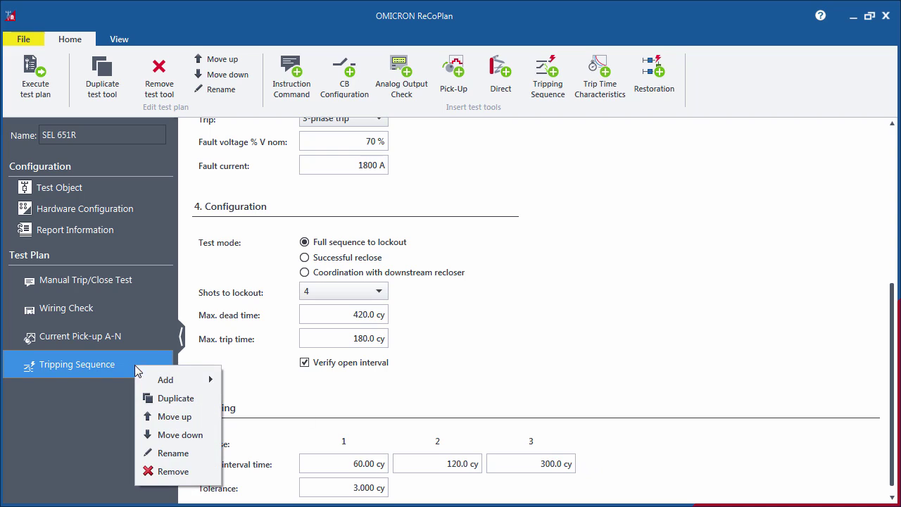
{"action": "left_click", "coordinate": [173, 452]}
{"action": "type", "text": "Lock-out Test A-N"}
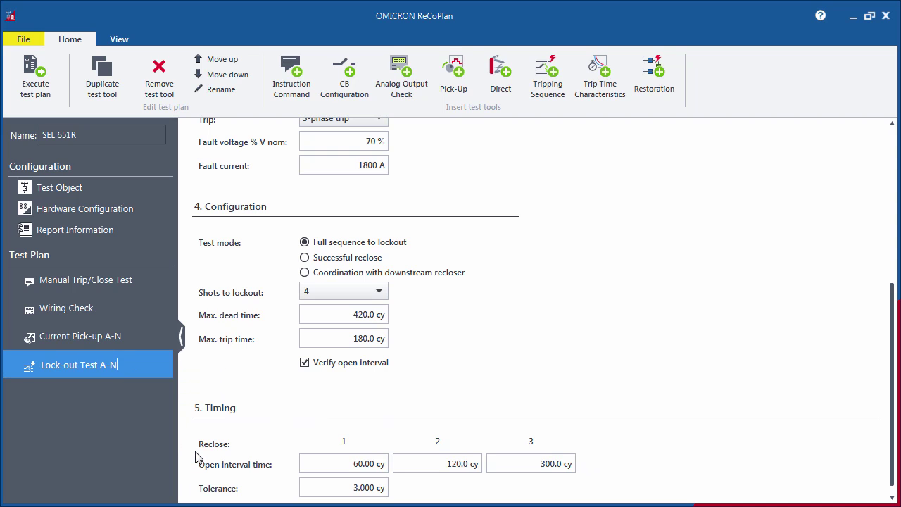
{"action": "key", "text": "Return"}
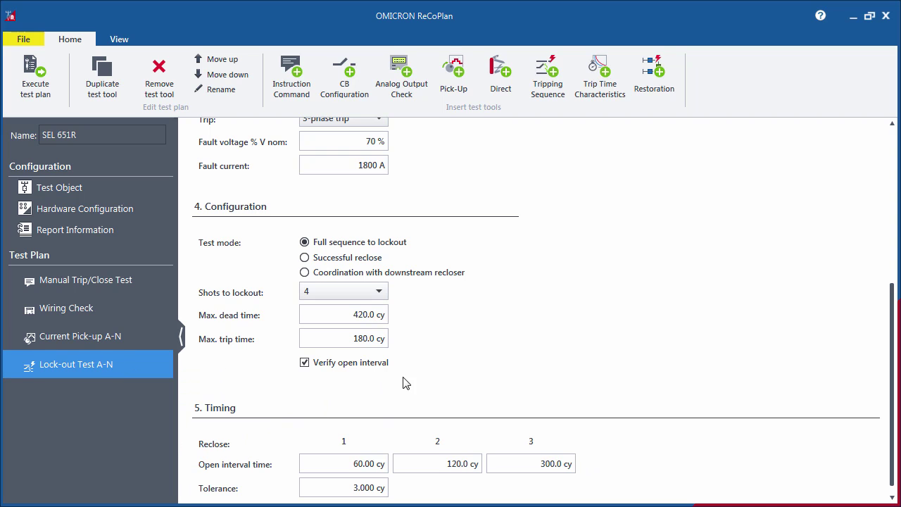
Add a Trip Time Characteristics test tool in full sequence to lockout mode, with TCC 105 as fast curve and TCC 133 as slow curve
{"action": "left_click", "coordinate": [600, 78]}
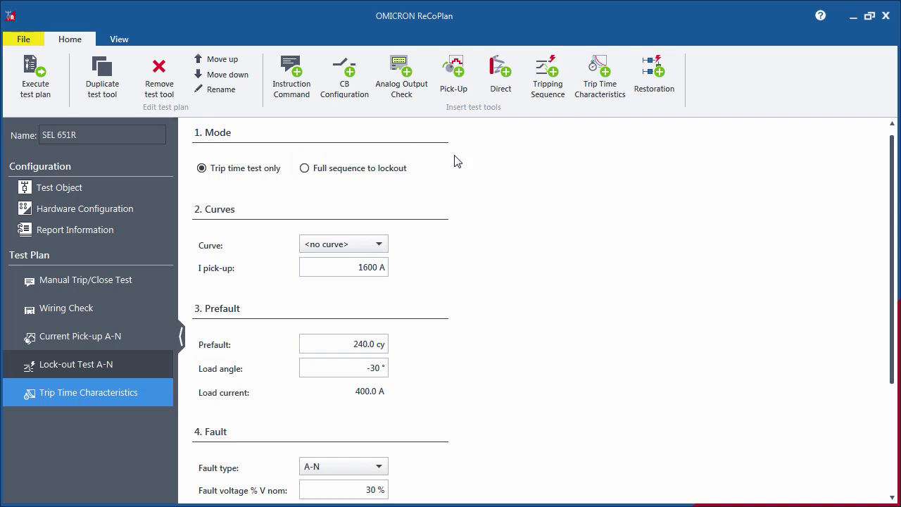
{"action": "left_click", "coordinate": [401, 171]}
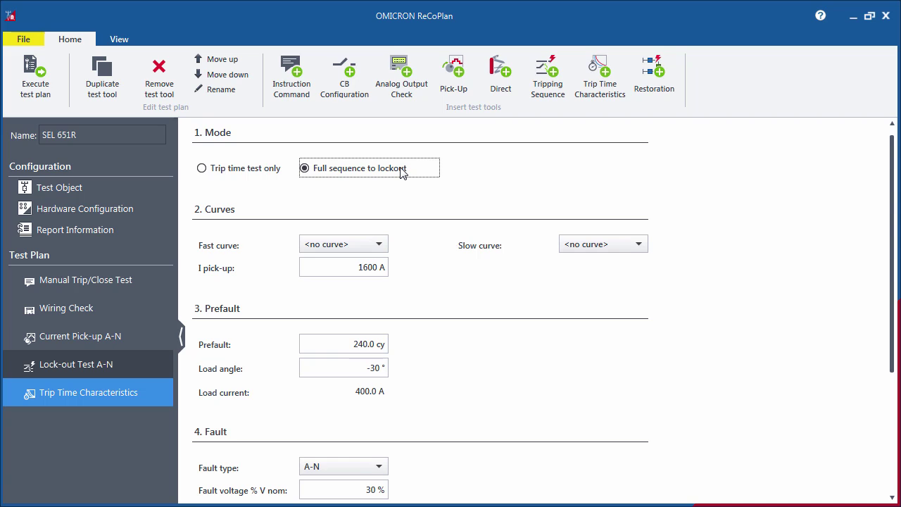
{"action": "left_click", "coordinate": [379, 246]}
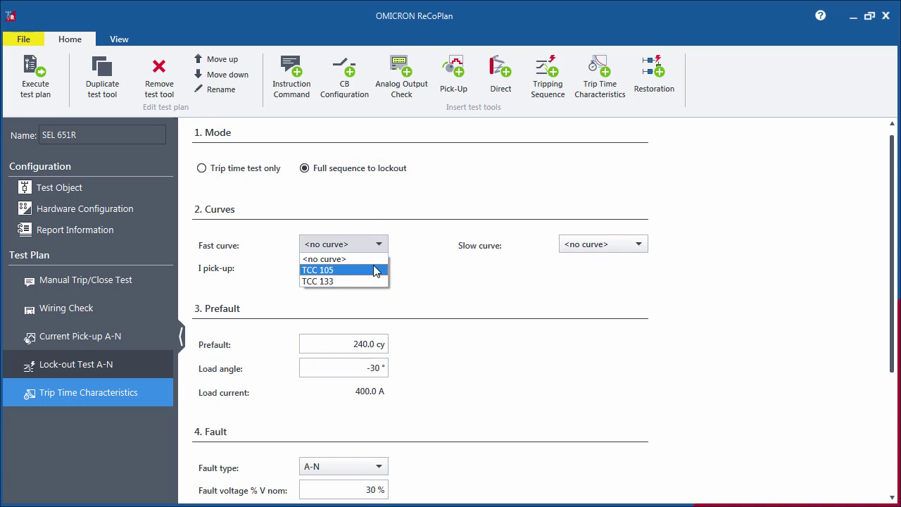
{"action": "left_click", "coordinate": [378, 271]}
{"action": "left_click", "coordinate": [614, 245]}
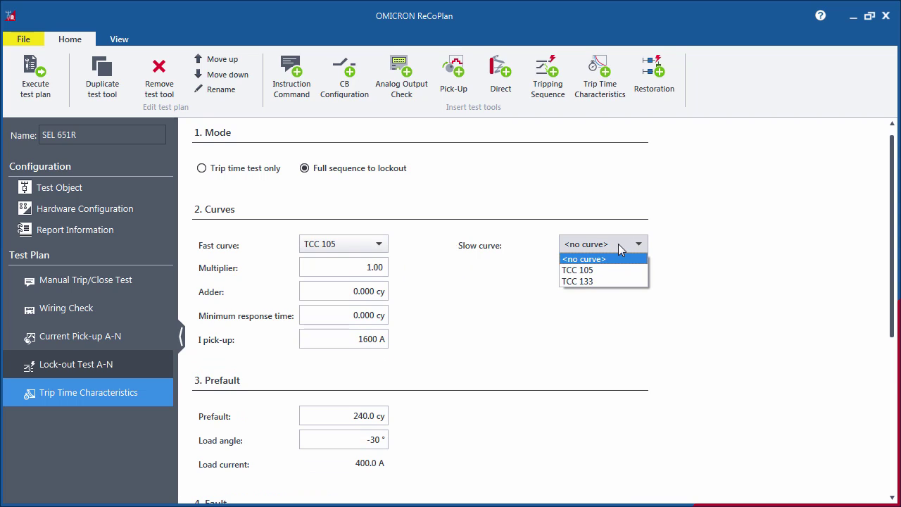
{"action": "left_click", "coordinate": [609, 278]}
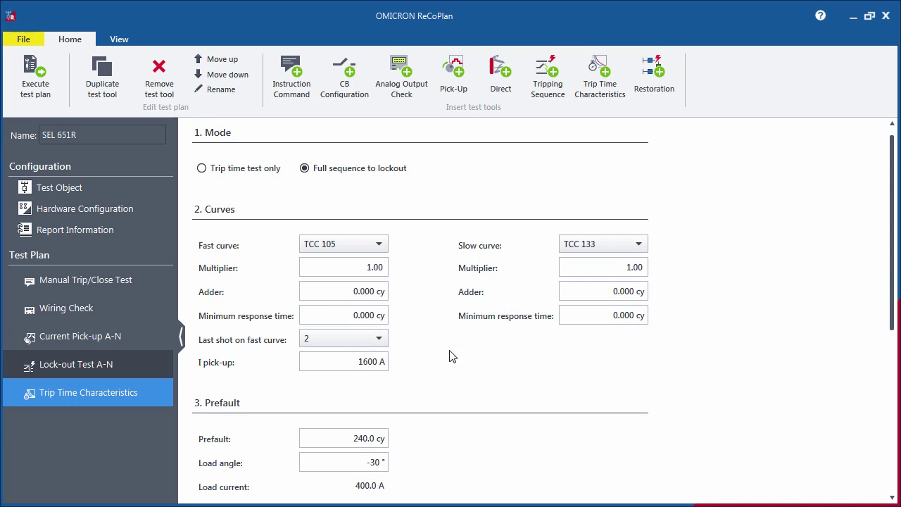
Set the pick-up current of the trip time characteristics test to 600 A
{"action": "left_click_drag", "start_coordinate": [352, 363], "coordinate": [395, 363]}
{"action": "type", "text": "600"}
{"action": "key", "text": "Return"}
Set the fault voltage of the trip time test to 70 % V nom and its maximum dead time to 420 cy
{"action": "scroll", "coordinate": [719, 400], "scroll_direction": "down", "scroll_amount": 3}
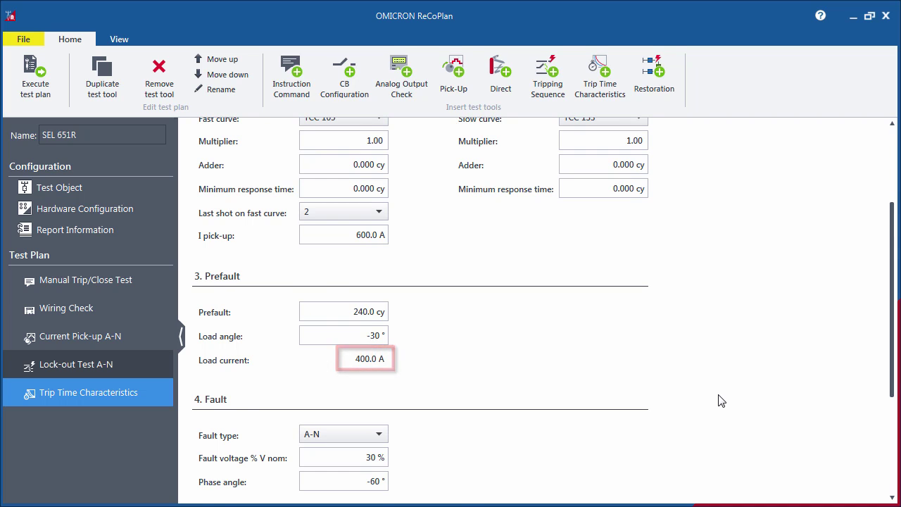
{"action": "scroll", "coordinate": [719, 399], "scroll_direction": "down", "scroll_amount": 4}
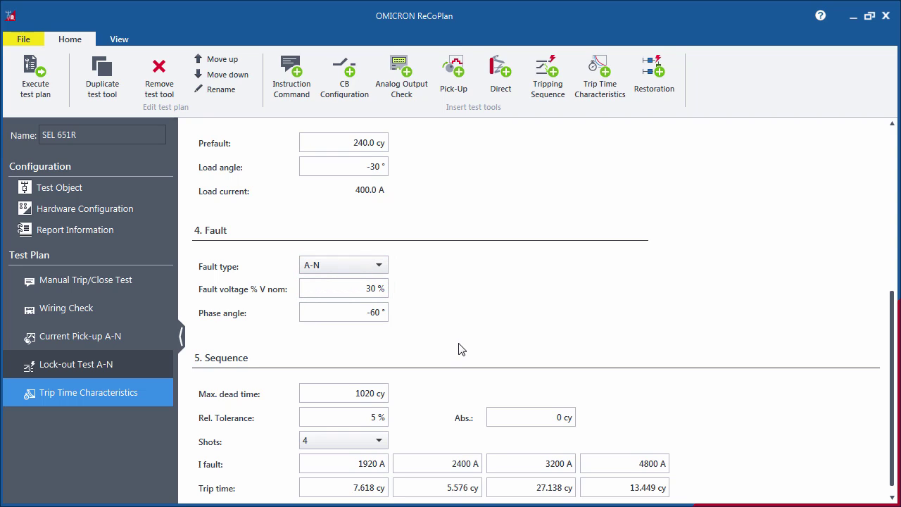
{"action": "left_click_drag", "start_coordinate": [359, 288], "coordinate": [407, 290]}
{"action": "type", "text": "70"}
{"action": "double_click", "coordinate": [354, 390]}
{"action": "type", "text": "420"}
{"action": "key", "text": "Return"}
Set the fault currents of the four shots to 700, 800, 900 and 1000 A
{"action": "left_click_drag", "start_coordinate": [356, 462], "coordinate": [672, 463]}
{"action": "type", "text": "700"}
{"action": "type", "text": "800"}
{"action": "type", "text": "900"}
{"action": "type", "text": "1000"}
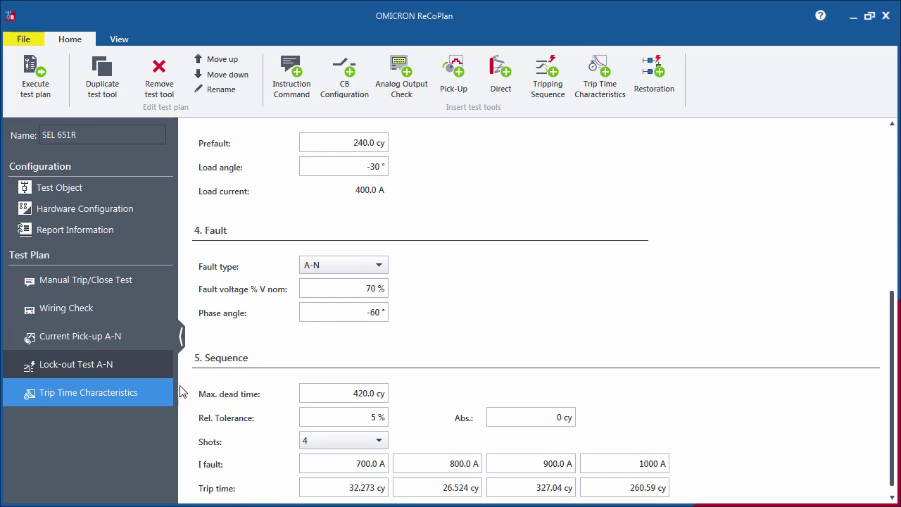
Rename the Trip Time Characteristics test tool in the test plan as Fast&Slow Curve A-N
{"action": "right_click", "coordinate": [148, 387]}
{"action": "left_click", "coordinate": [169, 473]}
{"action": "type", "text": "Fast&Slow Curve A-N"}
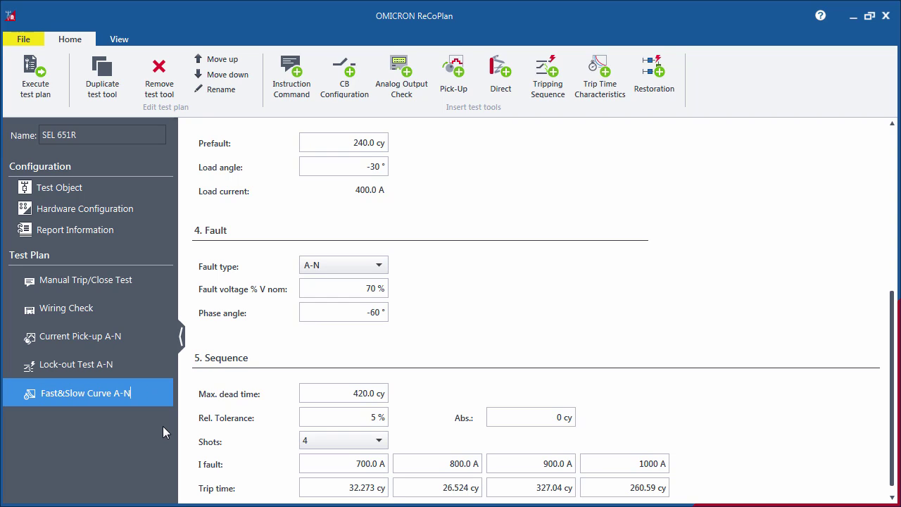
{"action": "key", "text": "Return"}
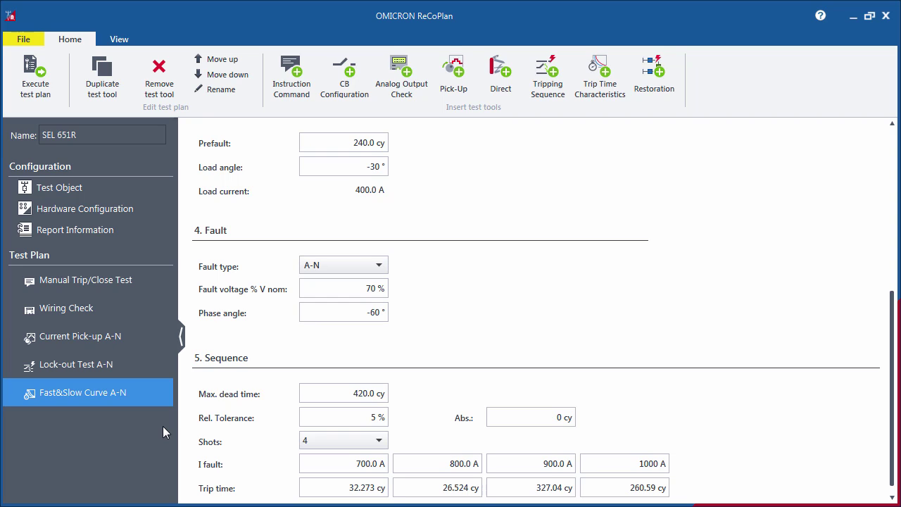